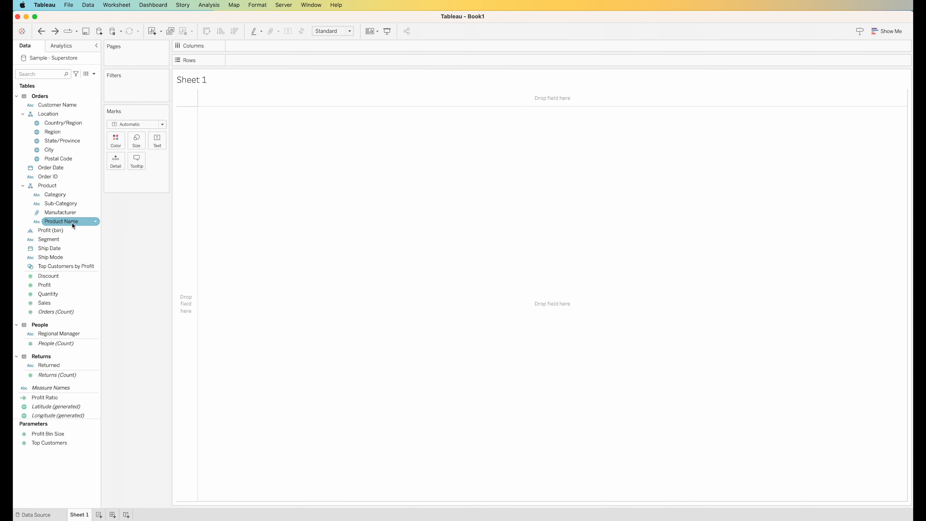
Chart Sales by State/Province as horizontal bars, cycling the axis sort back to alphabetical
left_click_drag(68, 141, 267, 61)
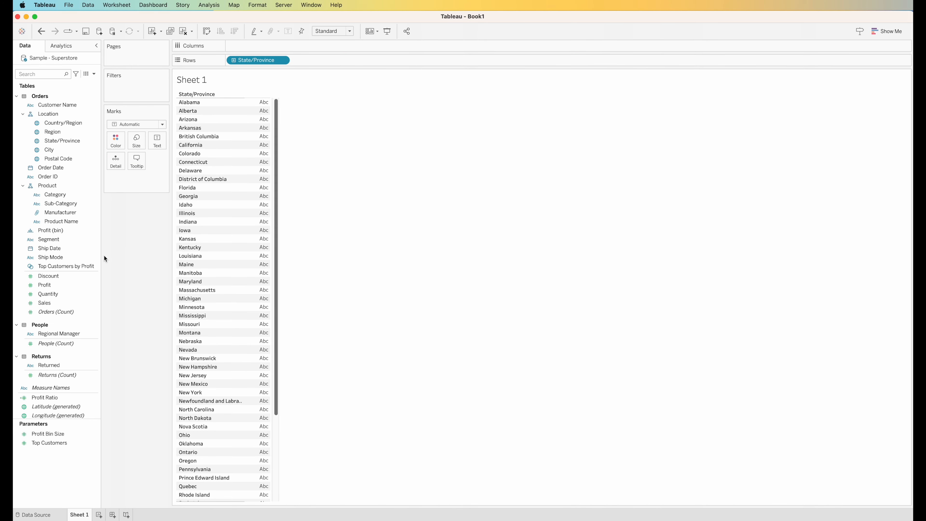
left_click_drag(57, 303, 276, 43)
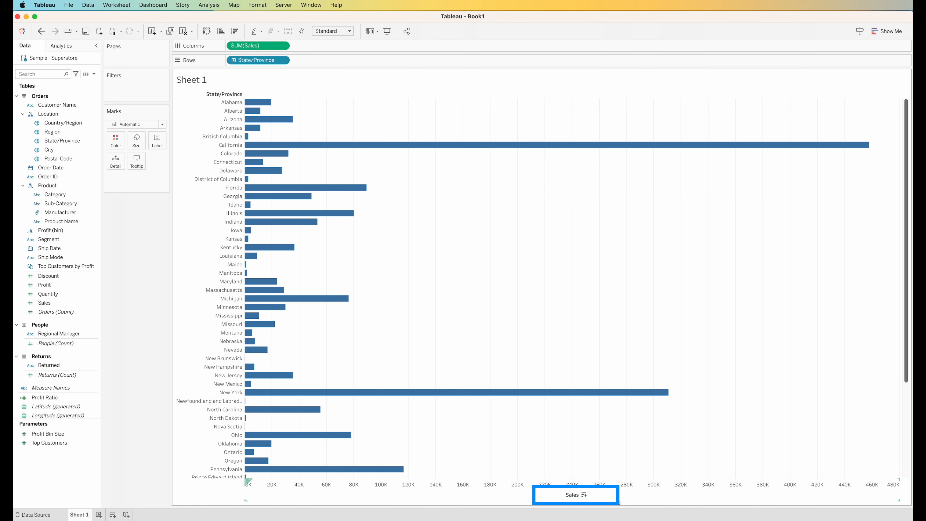
left_click(584, 495)
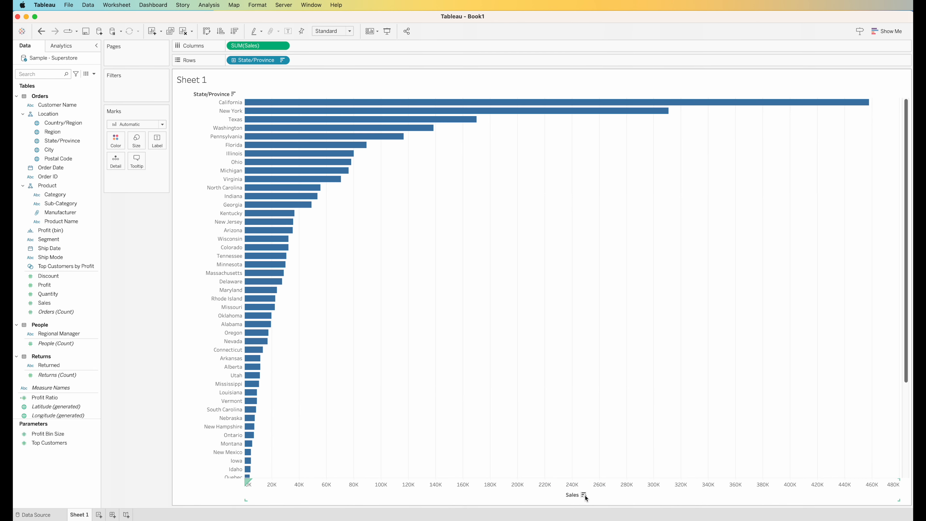
left_click(584, 495)
left_click(584, 495)
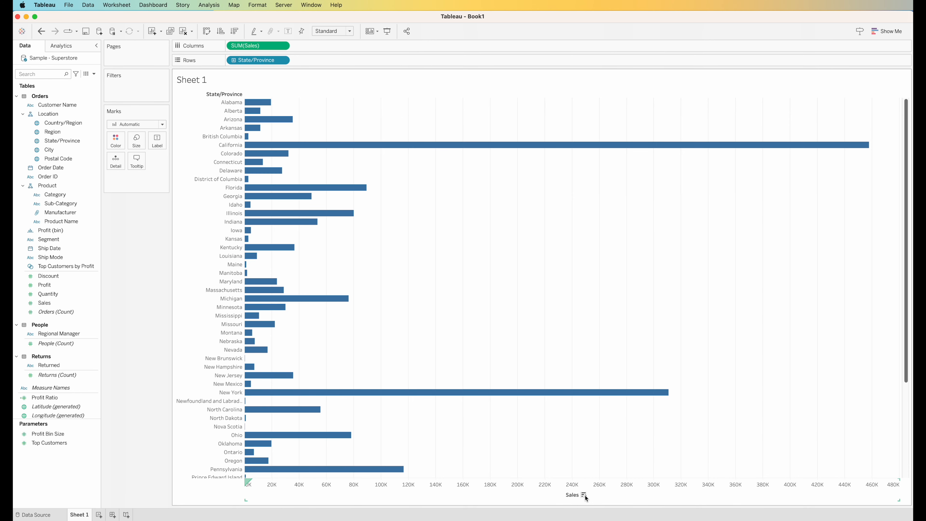
On a new Sheet 2, tabulate Sales and Count of Orders for each Sub-Category
left_click(99, 515)
left_click_drag(60, 203, 258, 61)
left_click_drag(67, 303, 233, 178)
left_click_drag(56, 312, 237, 179)
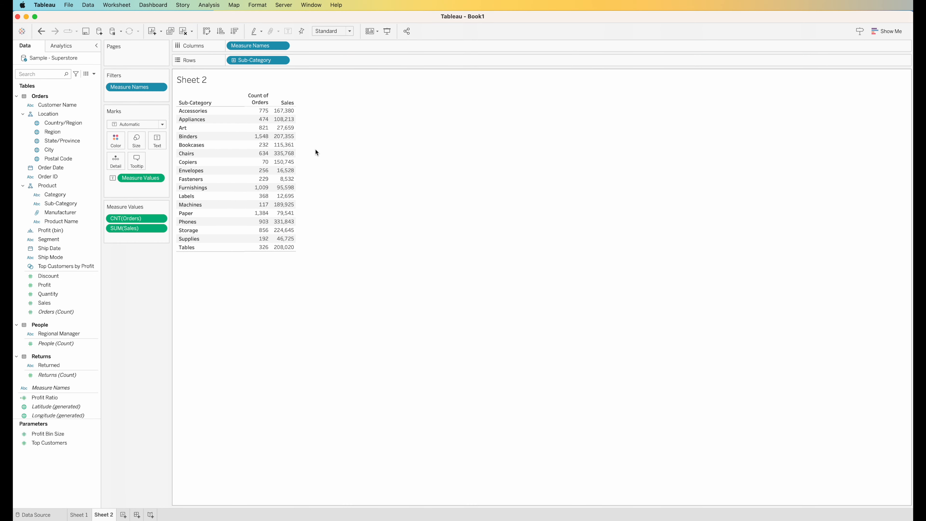
Try the header sorts, then sort sub-categories by SUM(Sales) descending, Chairs first
left_click(293, 104)
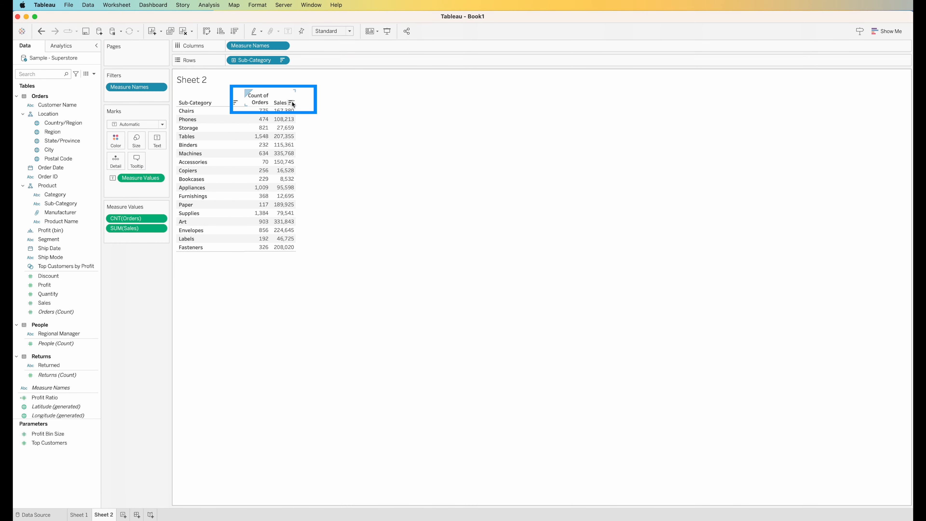
left_click(291, 103)
left_click(292, 103)
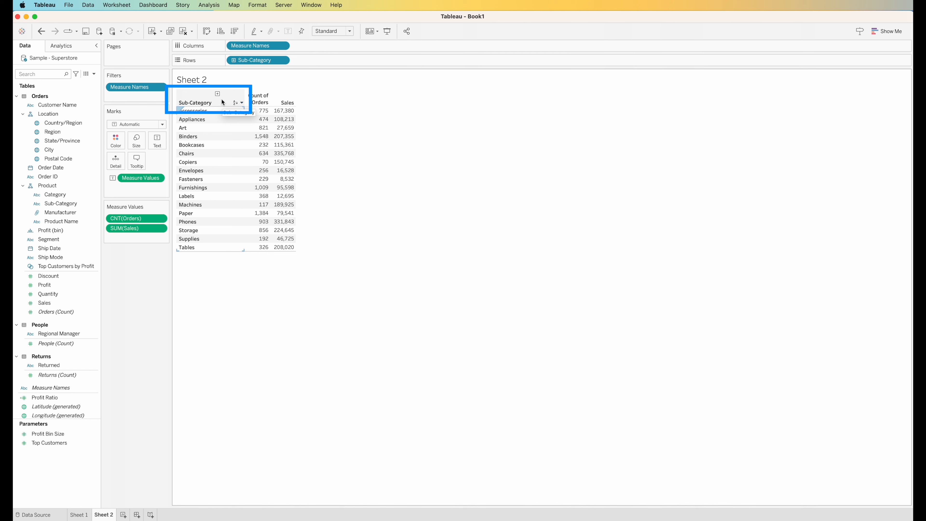
left_click(234, 103)
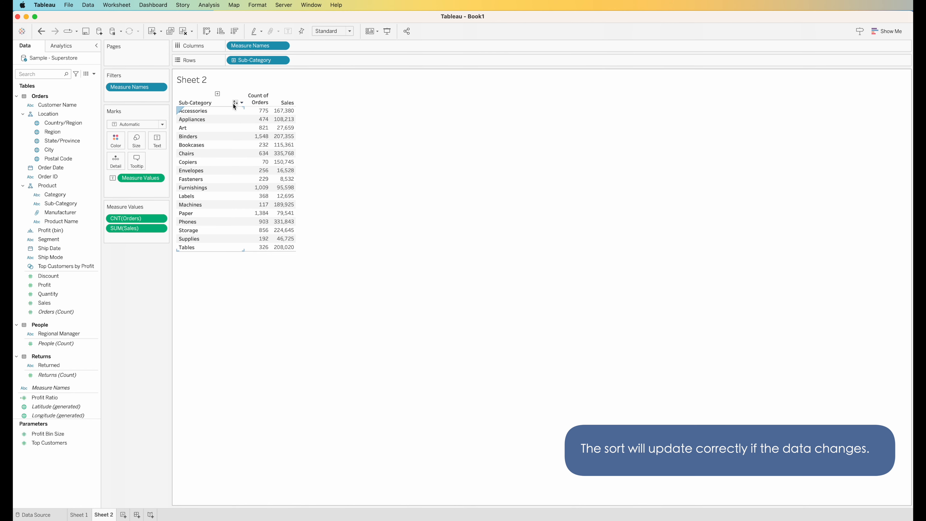
left_click(234, 103)
left_click(242, 104)
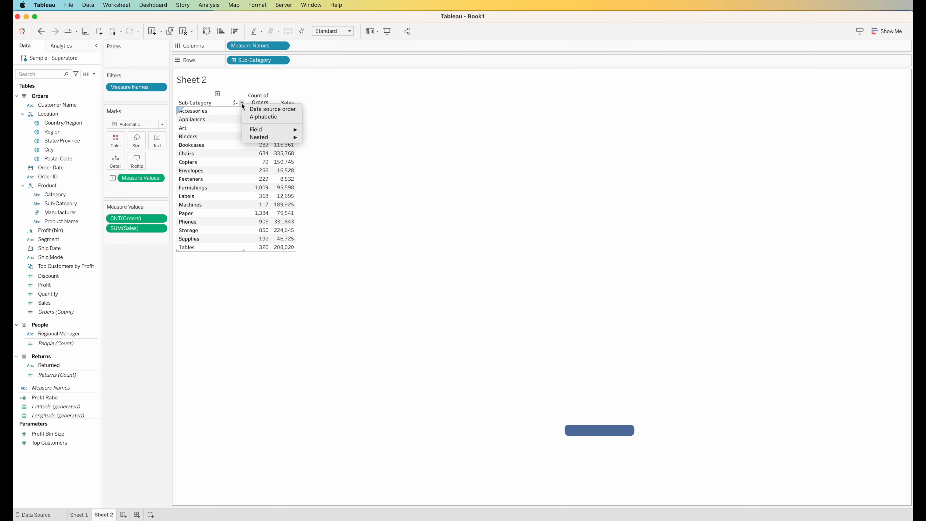
mouse_move(255, 130)
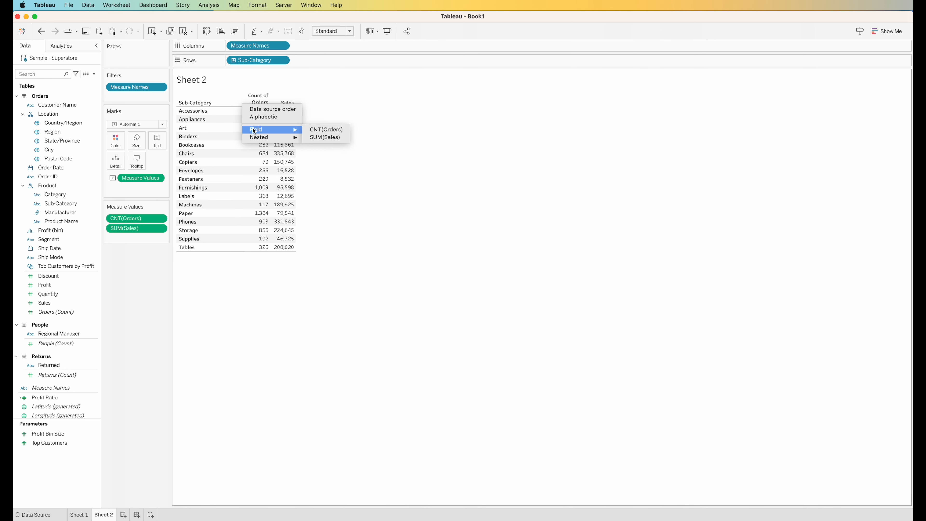
left_click(338, 137)
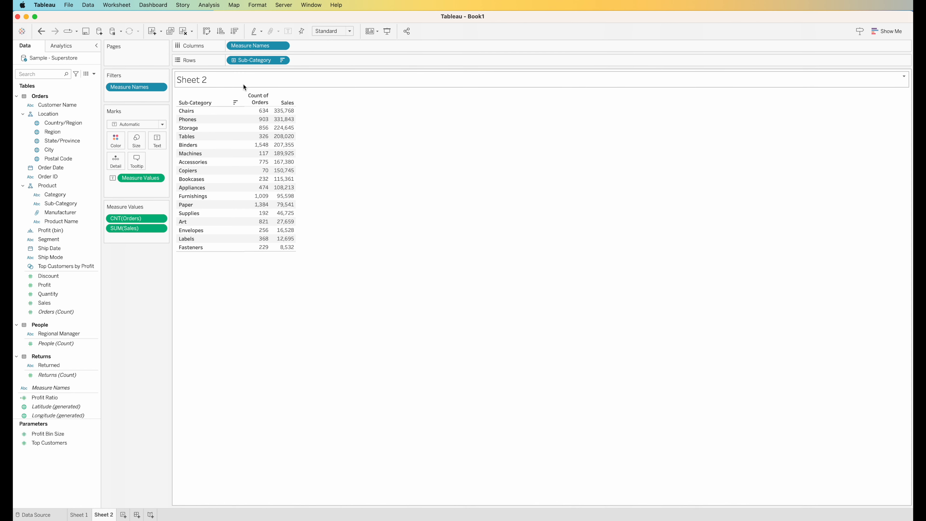
Sort the measure columns by the Phones row's values, ascending then descending
left_click(209, 120)
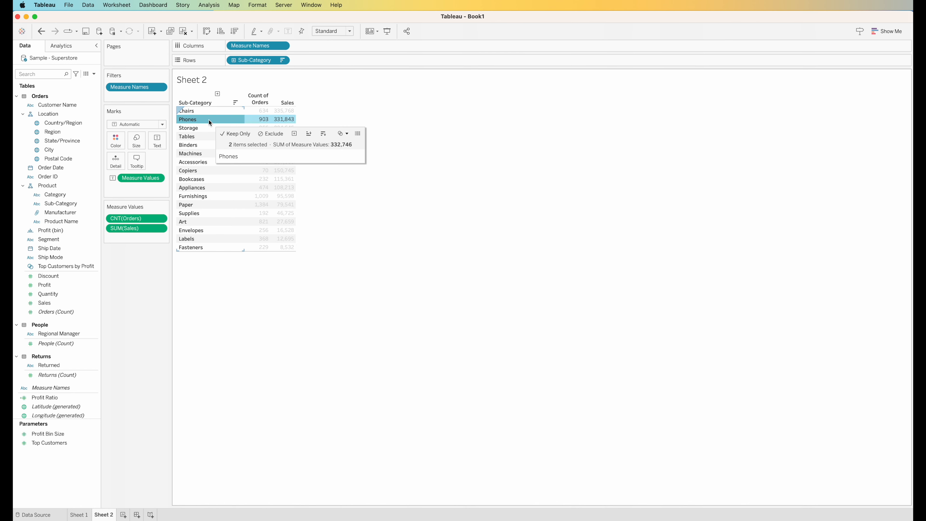
left_click(235, 31)
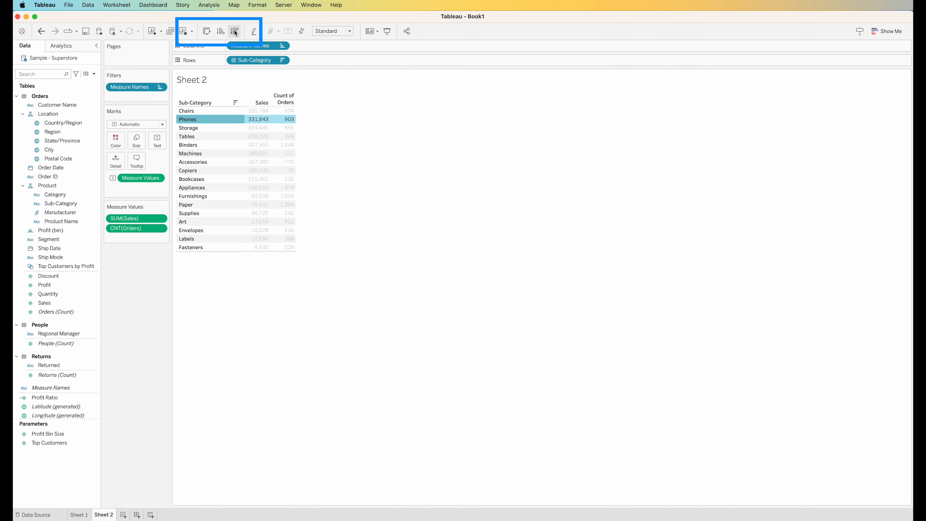
left_click(235, 32)
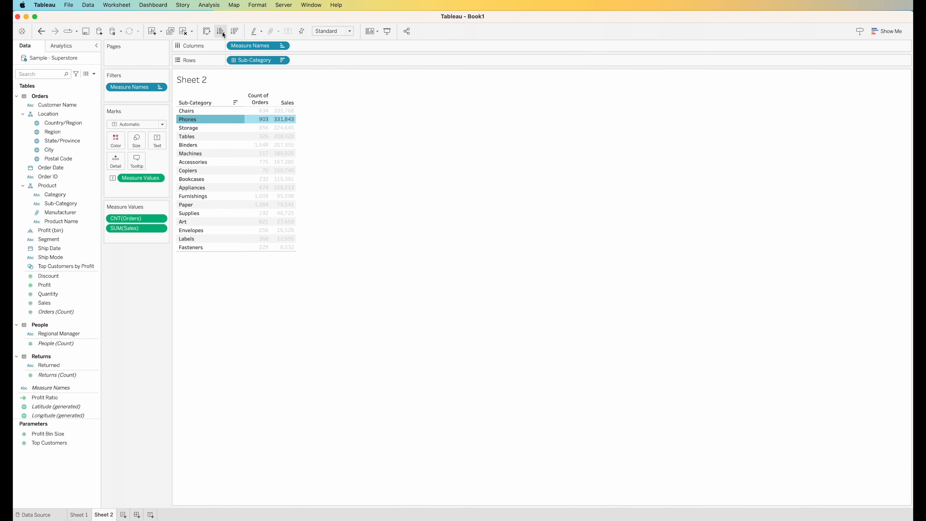
Manually reorder rows, moving Binders above Tables and Appliances just below Tables
left_click(231, 35)
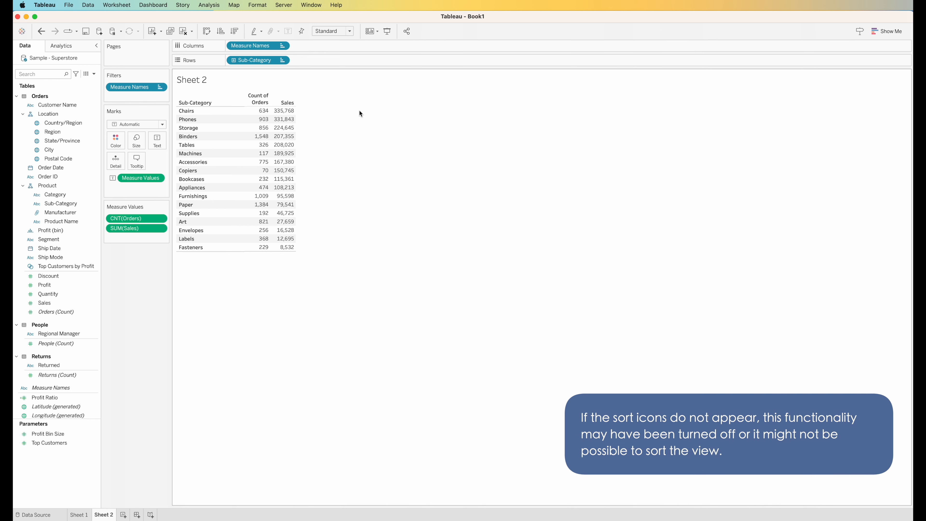
mouse_move(220, 189)
left_click_drag(220, 190, 212, 142)
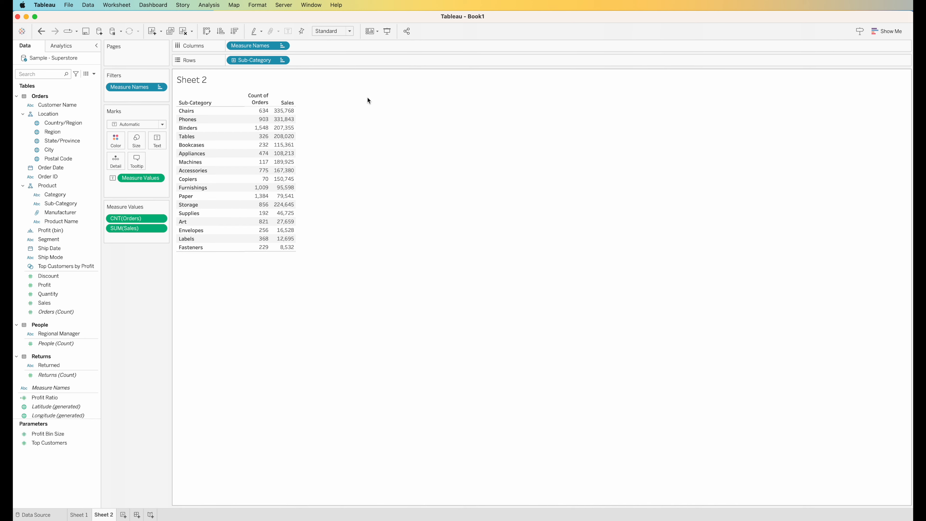
Clear the Sub-Category sort, hide Show Sort Controls, and add a blank Sheet 3
left_click(282, 60)
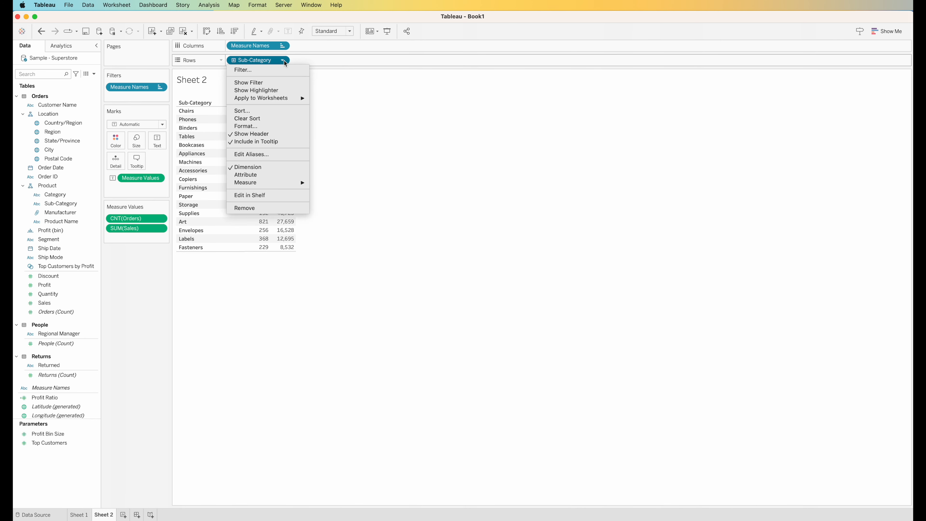
left_click(288, 122)
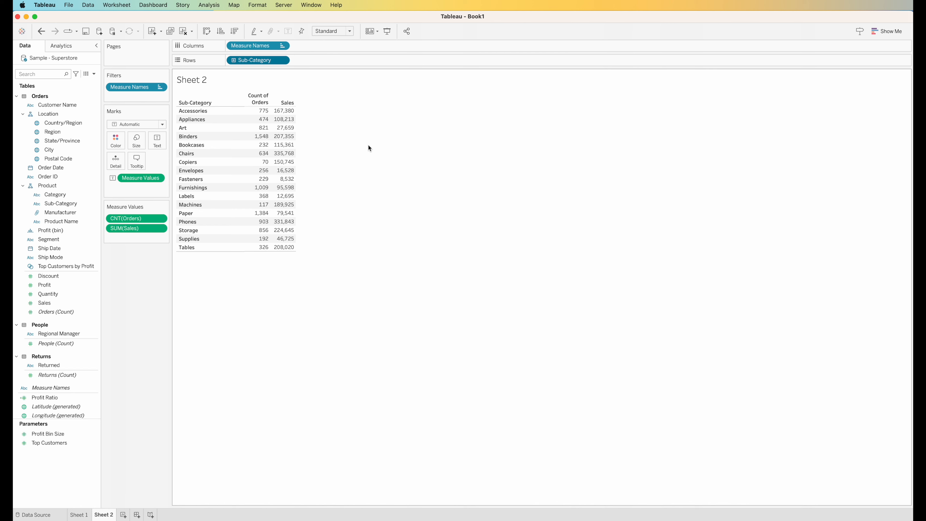
left_click(130, 5)
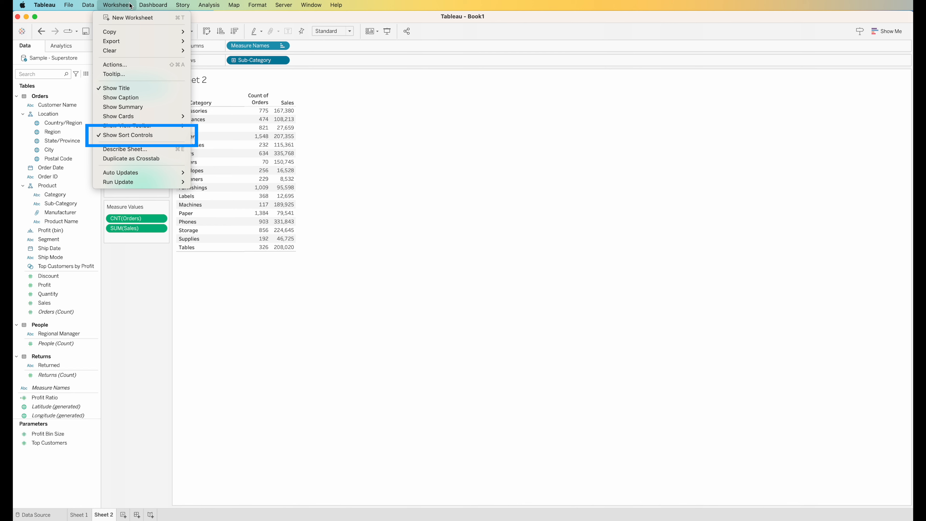
left_click(165, 136)
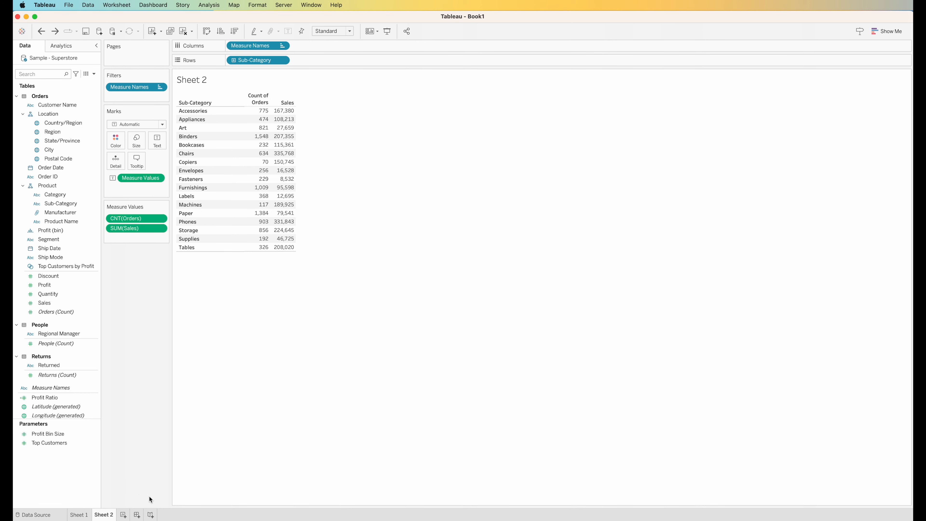
left_click(124, 514)
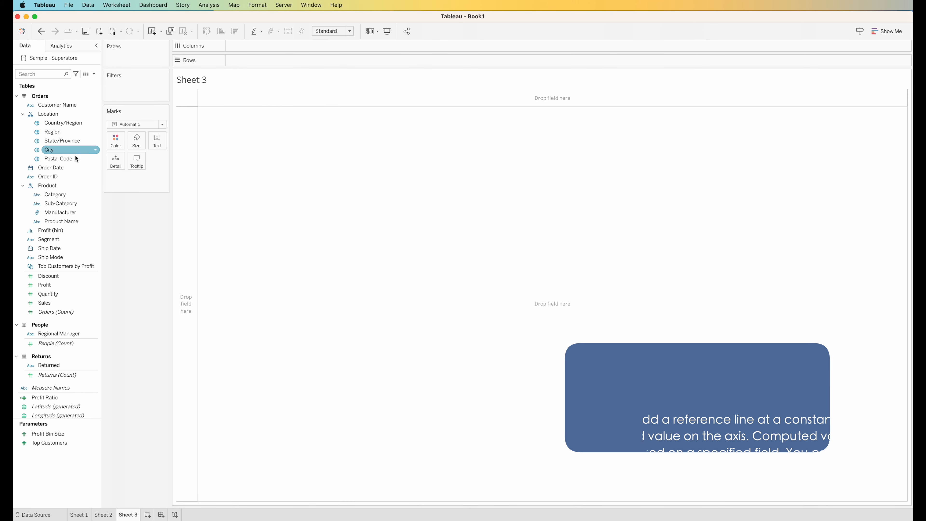
Plot SUM(Sales) as quarterly lines for each Order Date year, 2019–2022
left_click_drag(70, 167, 275, 47)
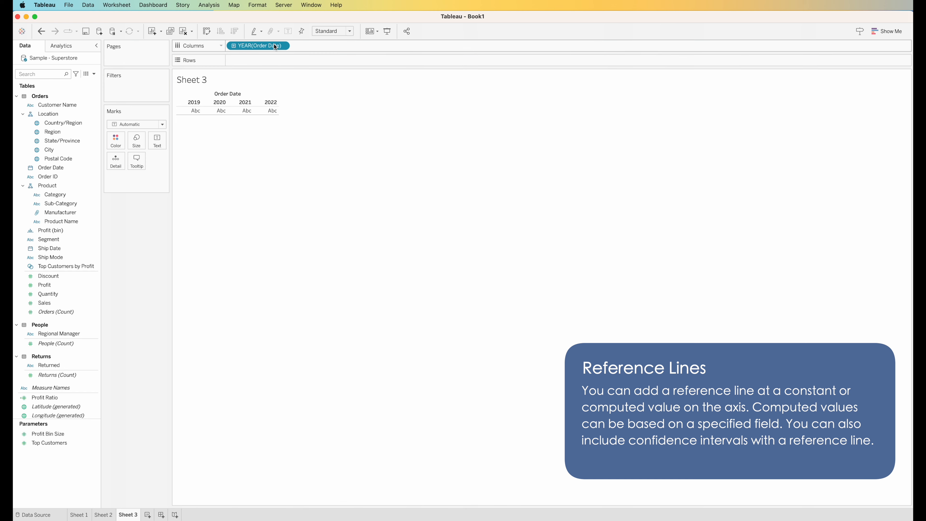
left_click(234, 45)
left_click_drag(65, 302, 260, 61)
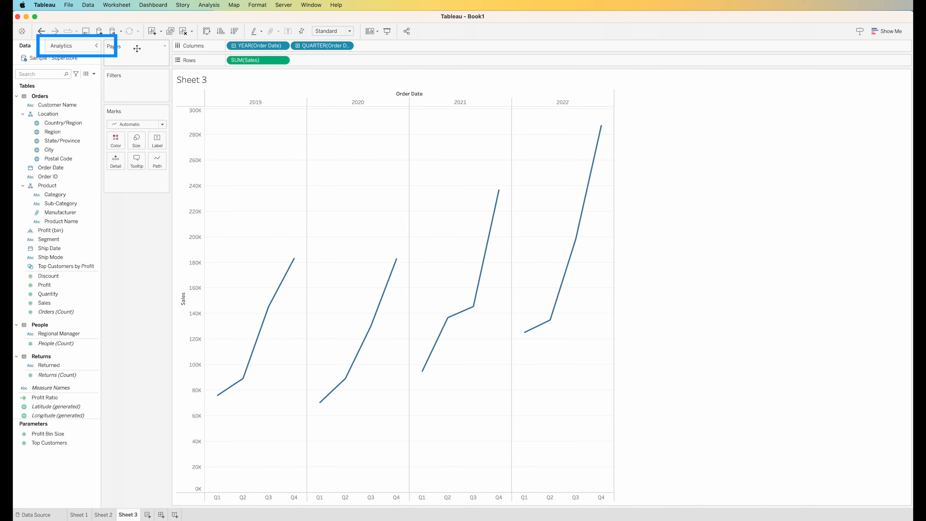
left_click(76, 48)
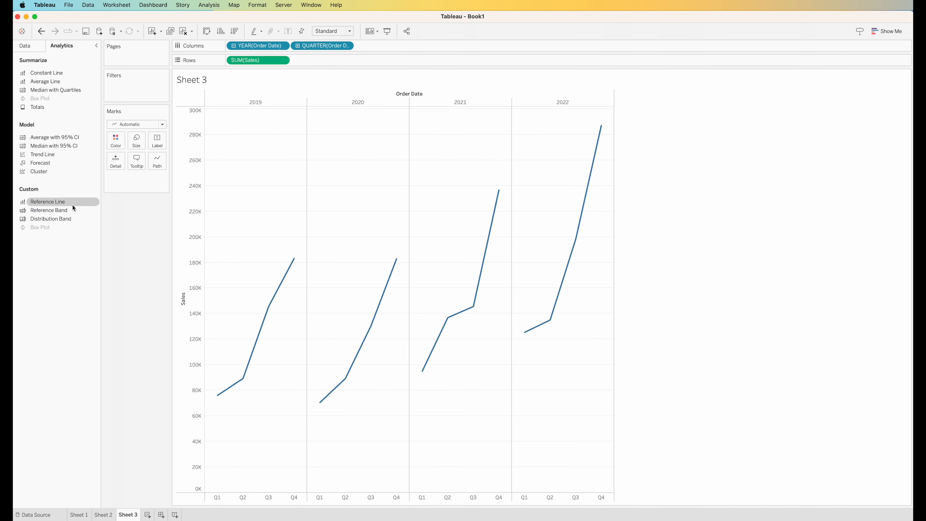
Add an Average reference line, trying Per Pane and Per Cell before choosing Entire Table
left_click_drag(72, 206, 255, 116)
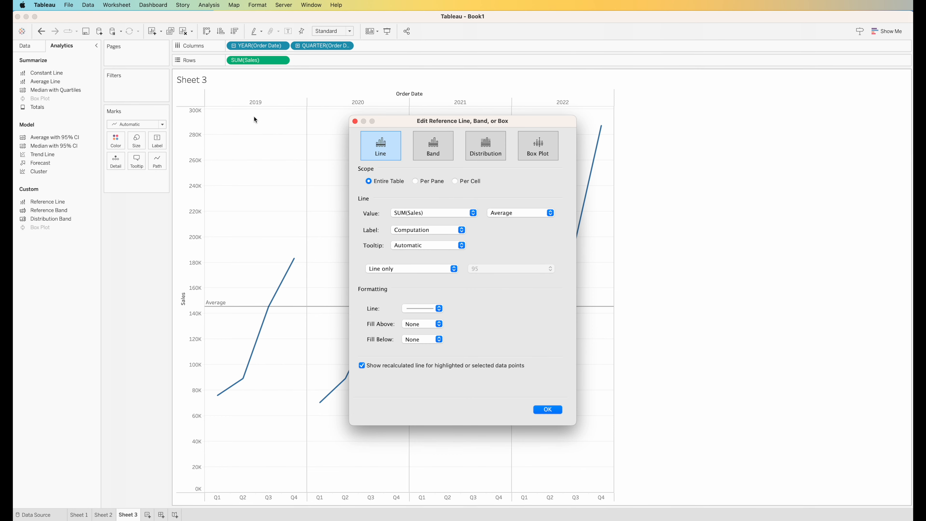
left_click_drag(431, 124, 717, 112)
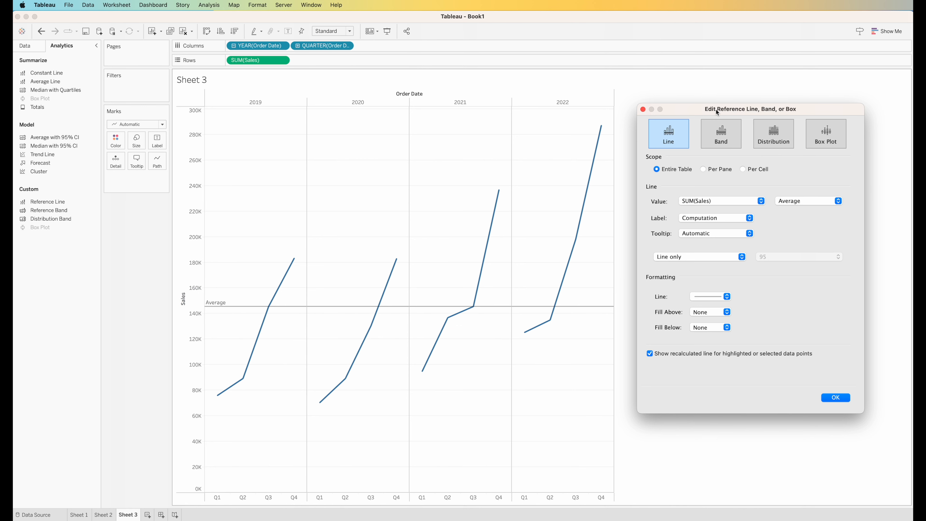
left_click(718, 171)
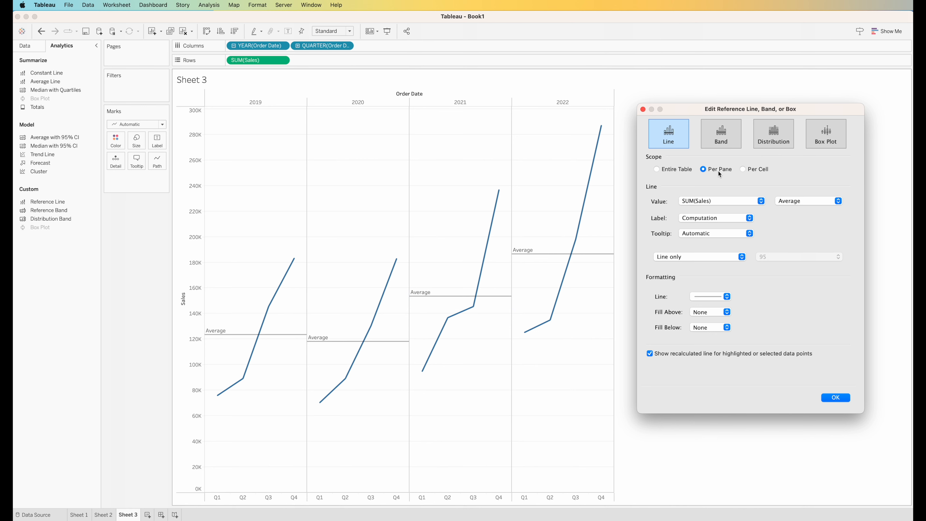
left_click(744, 169)
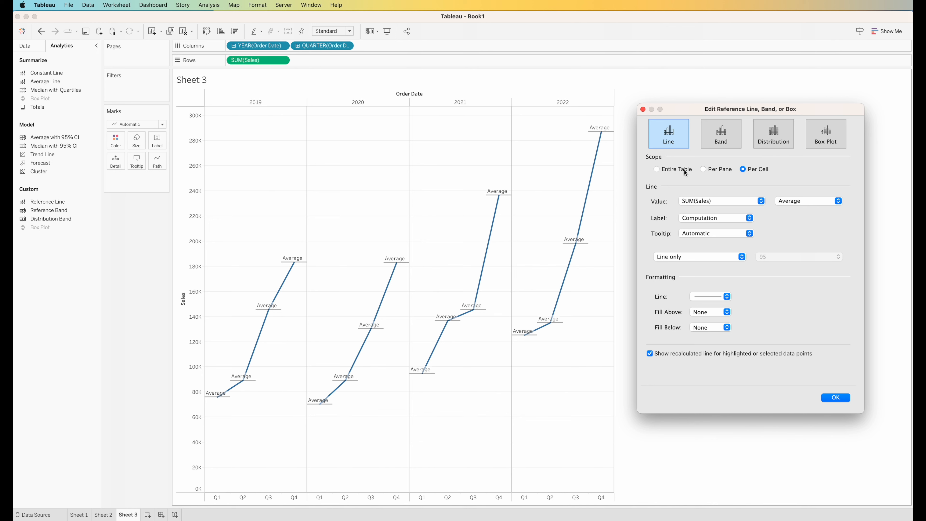
left_click(666, 171)
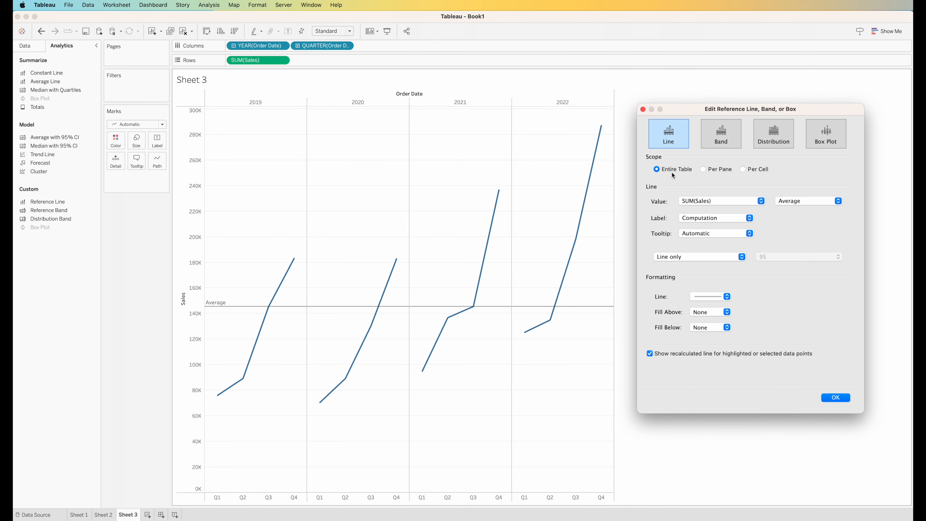
Give the Average line a custom '<Computation>: <Value>' label
left_click(810, 201)
left_click(810, 201)
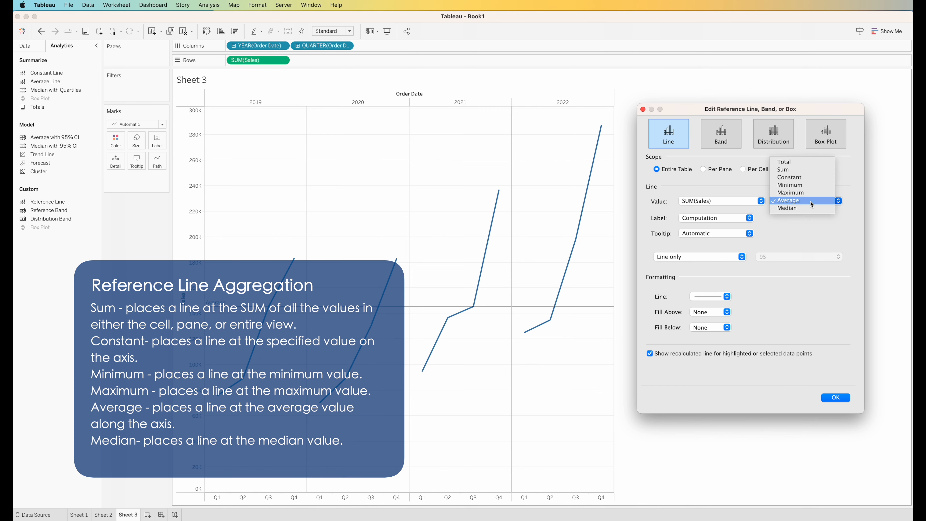
left_click(733, 218)
left_click(734, 225)
left_click(839, 218)
left_click(856, 245)
type(":")
left_click(839, 218)
left_click(846, 252)
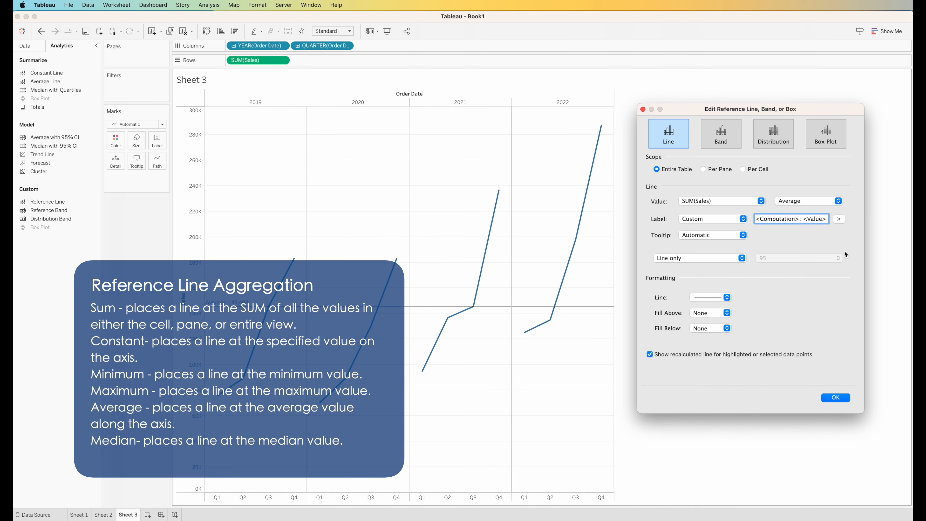
Style the average line as a dotted orange line and apply the changes
left_click(727, 297)
left_click(721, 340)
left_click(727, 298)
left_click(710, 368)
left_click(804, 329)
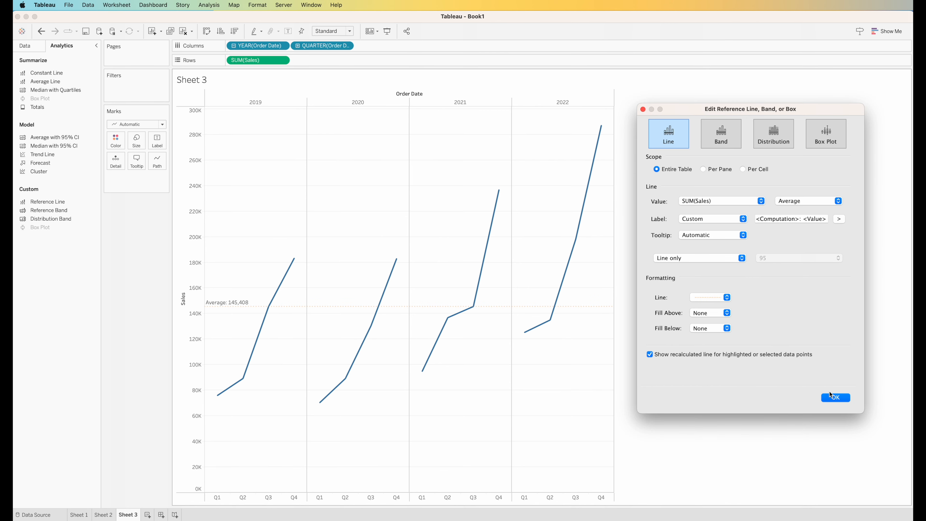
left_click(835, 397)
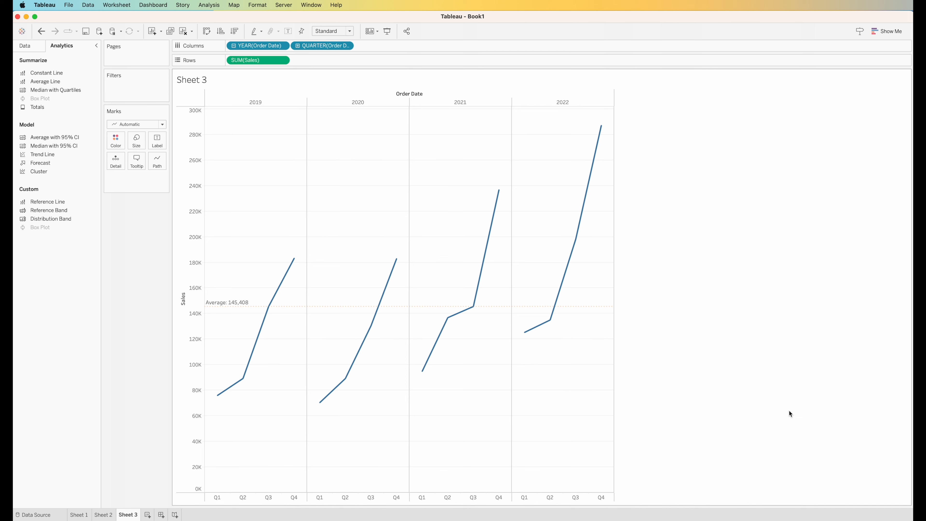
mouse_move(357, 309)
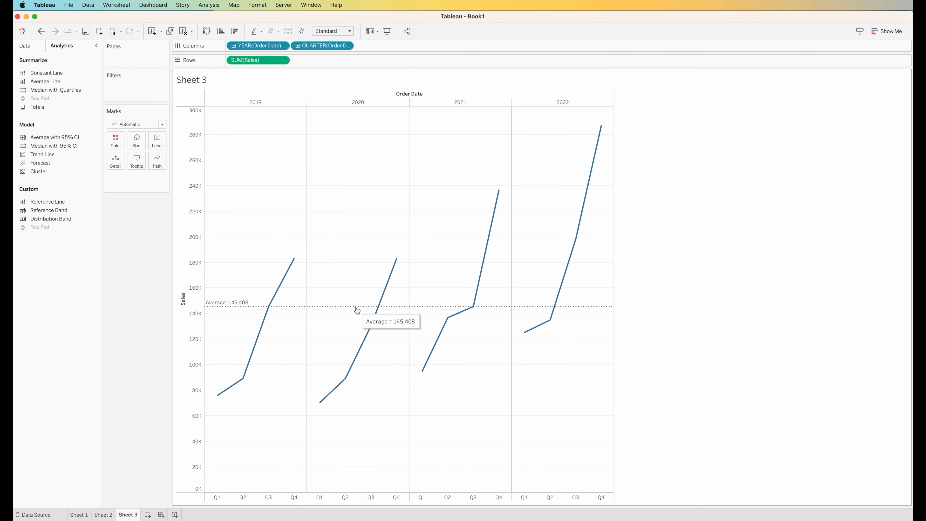
left_click(357, 308)
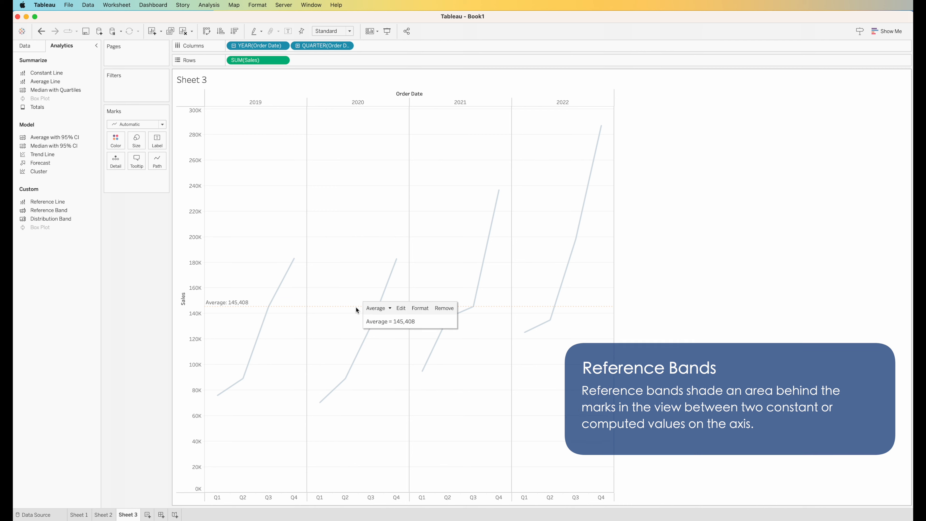
Turn the reference line into a Minimum-to-Maximum band with a lighter grey fill
left_click(400, 309)
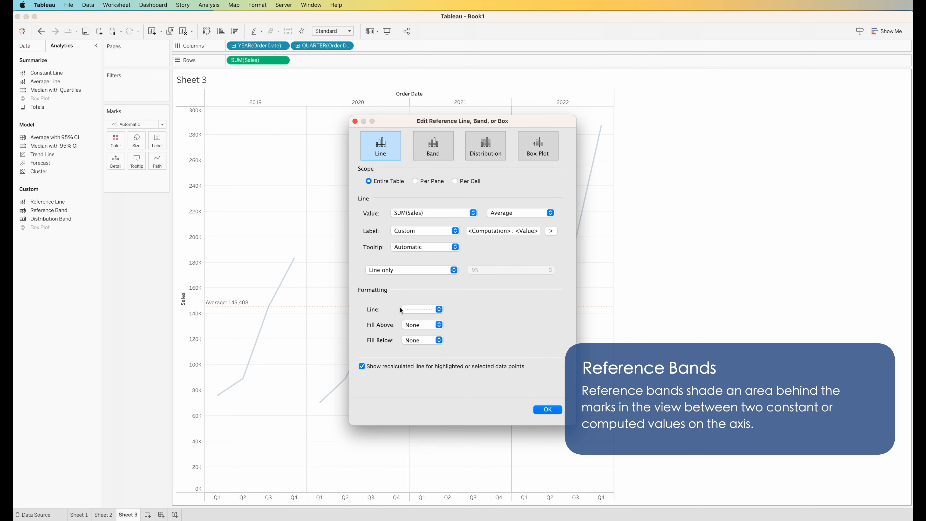
left_click(438, 151)
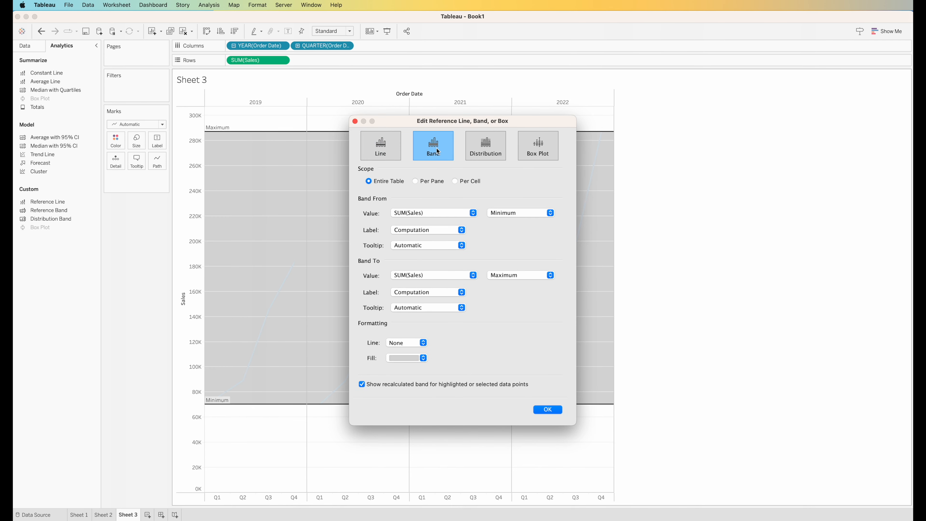
left_click_drag(449, 124, 749, 114)
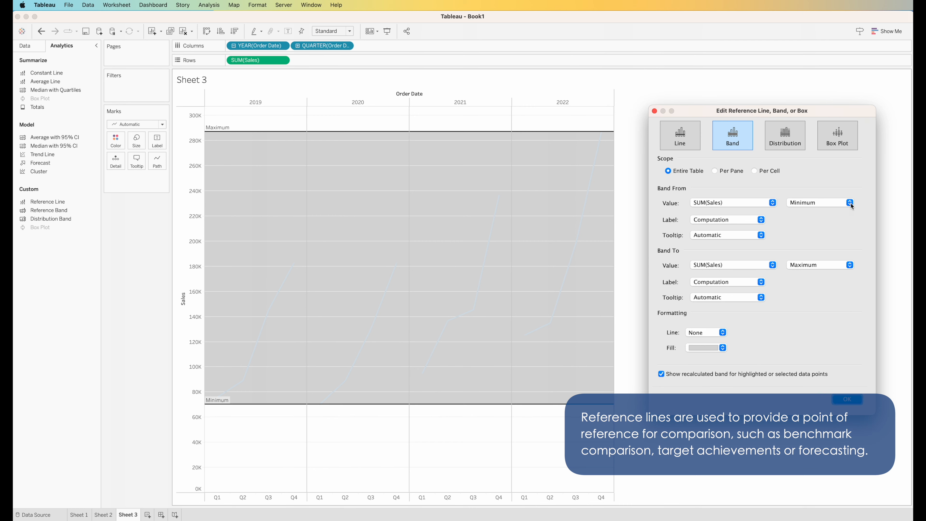
left_click(850, 265)
left_click(852, 268)
left_click(724, 349)
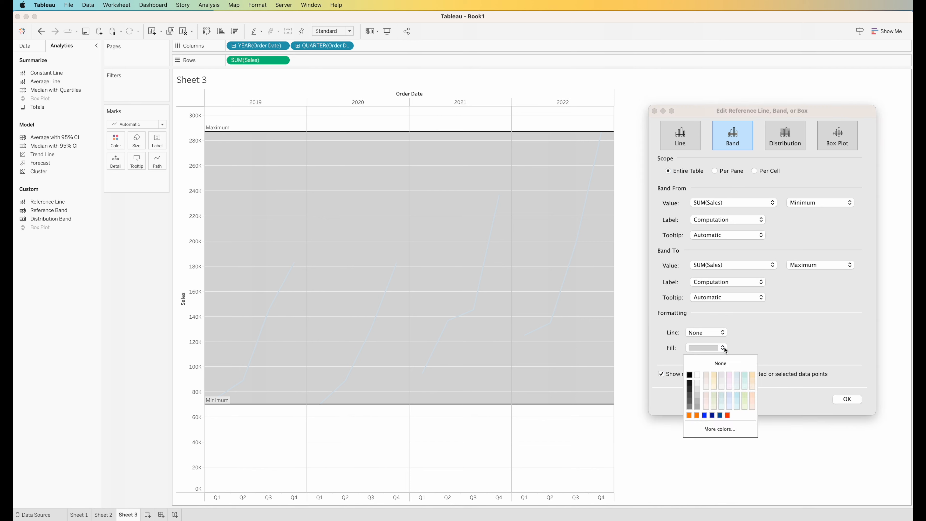
left_click(698, 383)
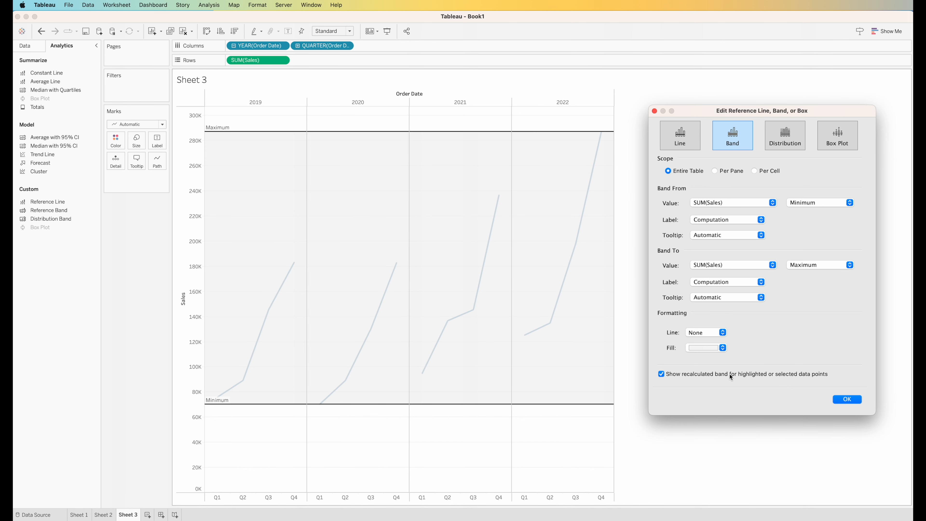
left_click(848, 399)
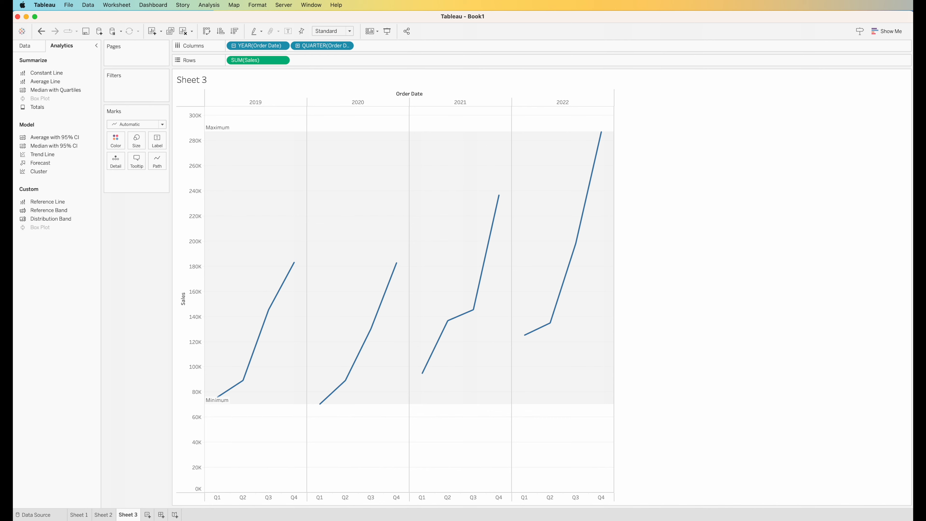
On new Sheet 4, tabulate SUM(Sales) by Sub-Category across order years 2019–2022
left_click(148, 514)
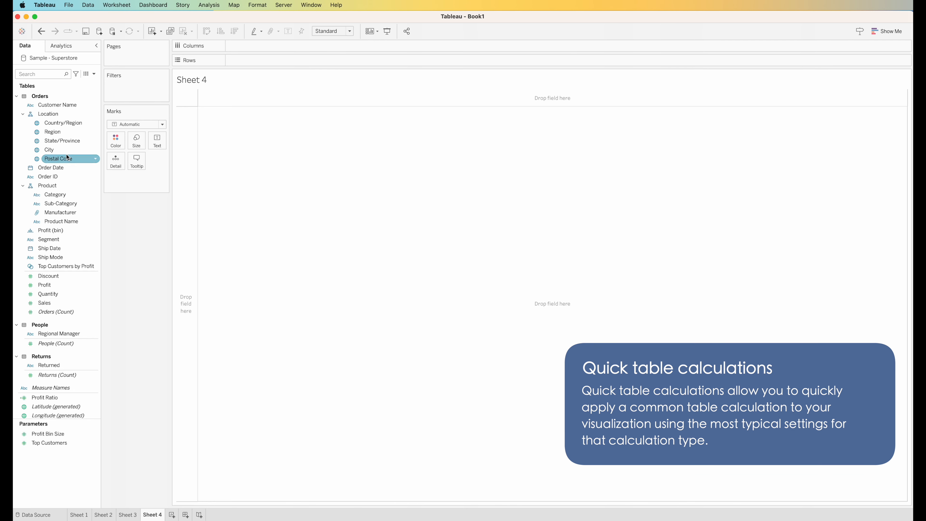
left_click_drag(61, 204, 183, 202)
left_click_drag(62, 309, 219, 176)
left_click_drag(51, 168, 257, 46)
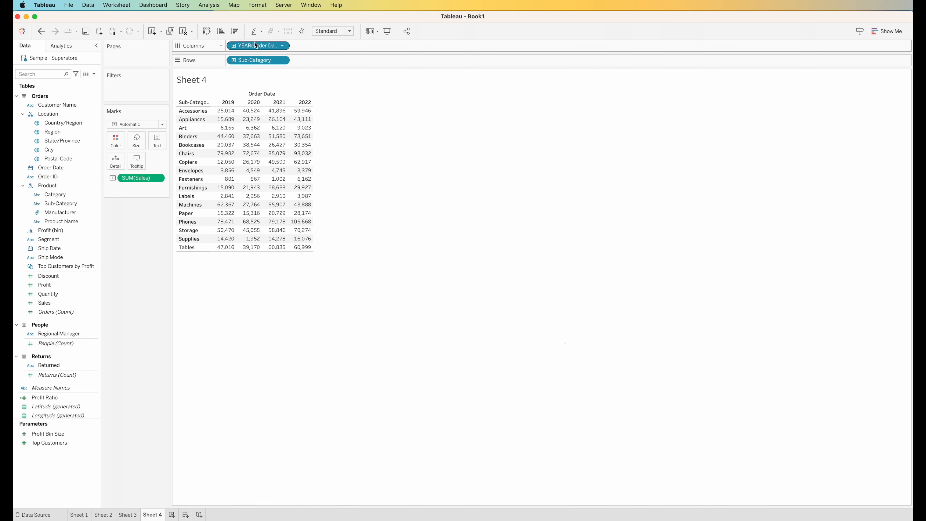
left_click(158, 178)
mouse_move(178, 315)
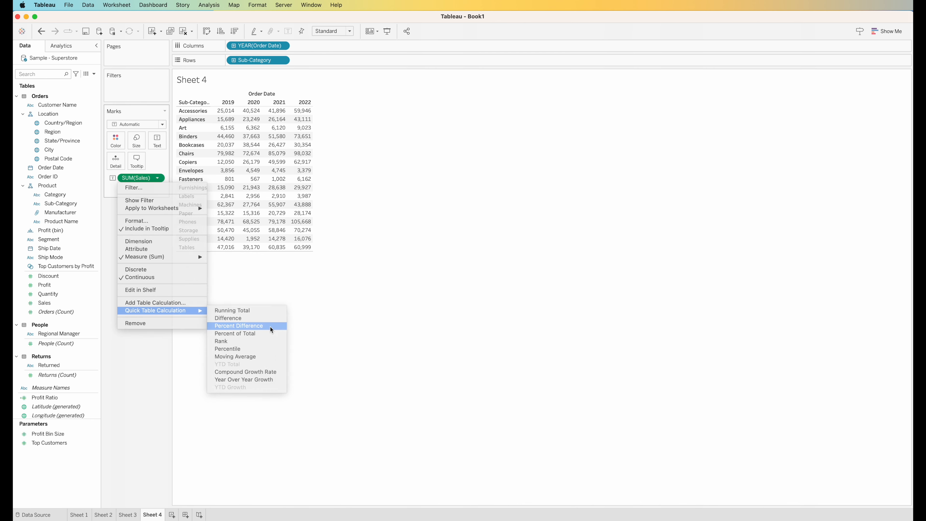
Show yearly Sales above a Percent Difference in Sales row for each sub-category
left_click(271, 328)
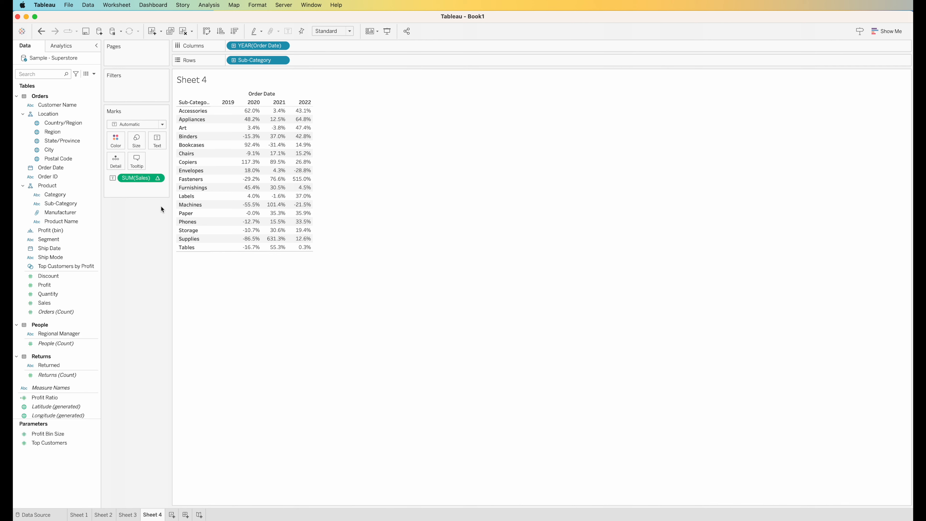
left_click_drag(63, 302, 253, 193)
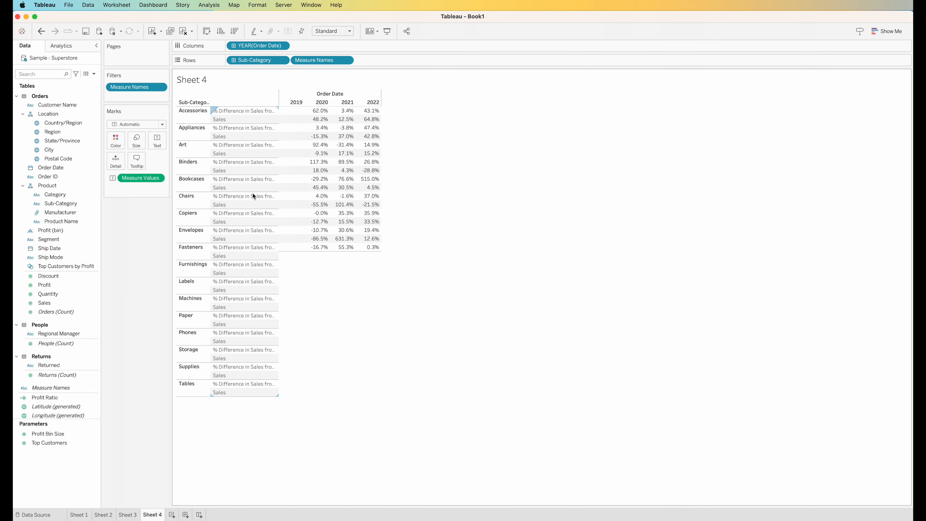
left_click_drag(138, 219, 146, 252)
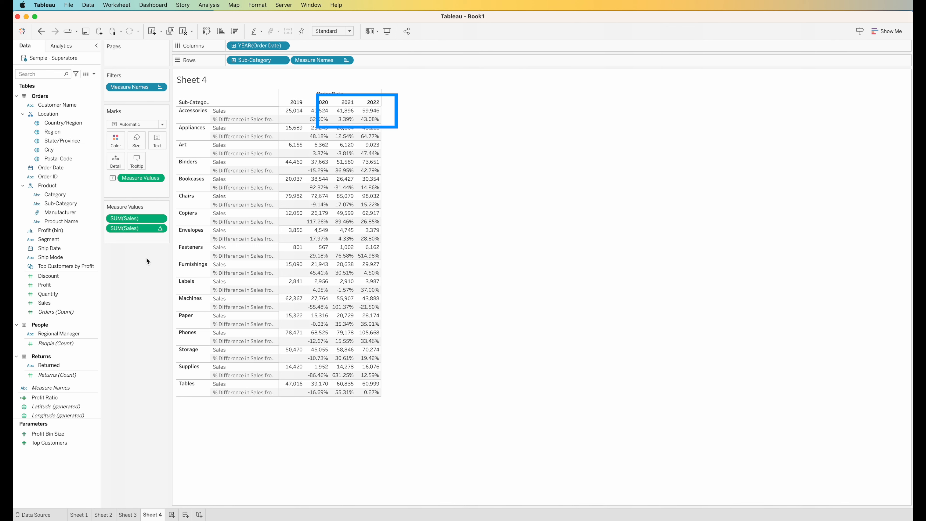
Open the % Difference in Sales table calculation, keeping Percent Difference From computed across years
left_click(160, 229)
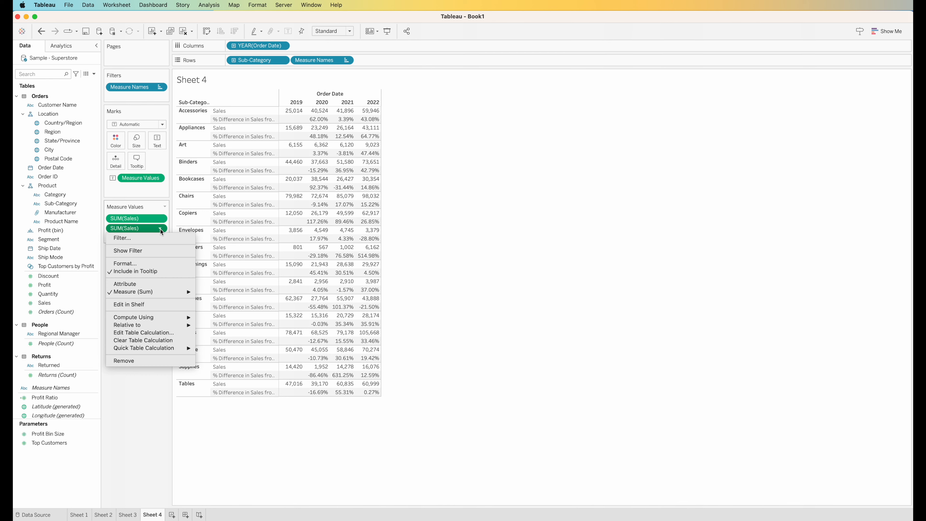
left_click(167, 334)
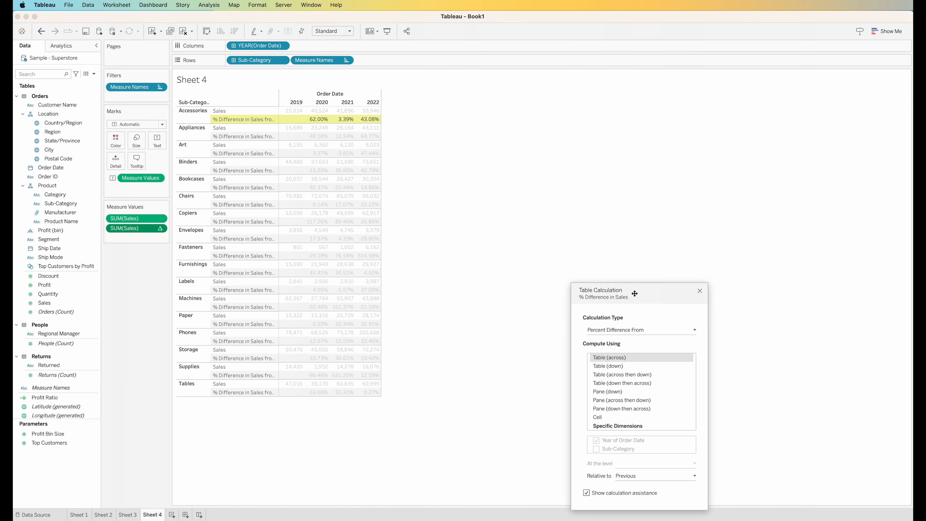
left_click_drag(635, 293, 518, 178)
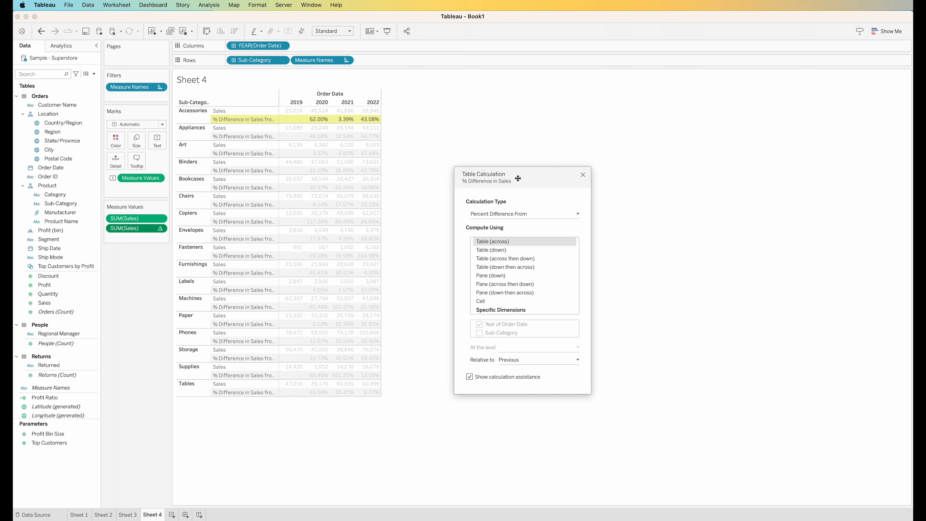
left_click(578, 213)
left_click(577, 214)
left_click(563, 247)
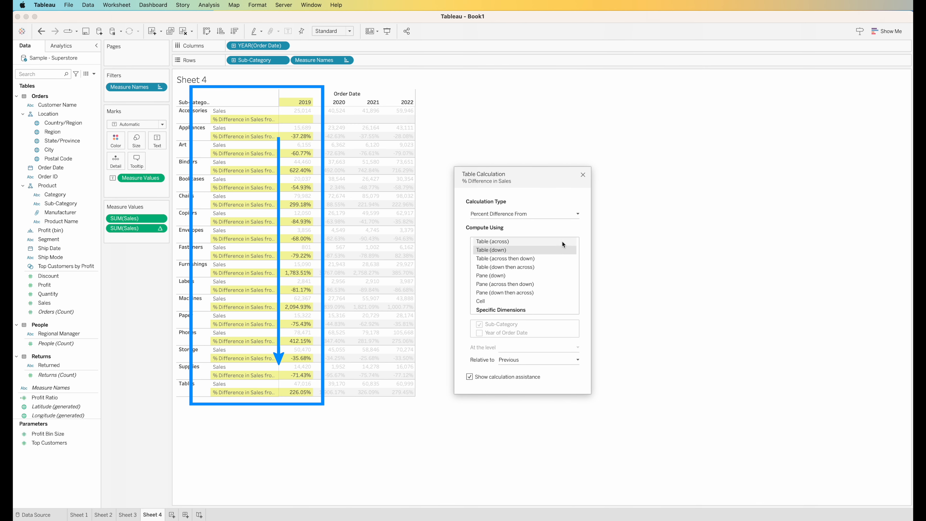
left_click(562, 241)
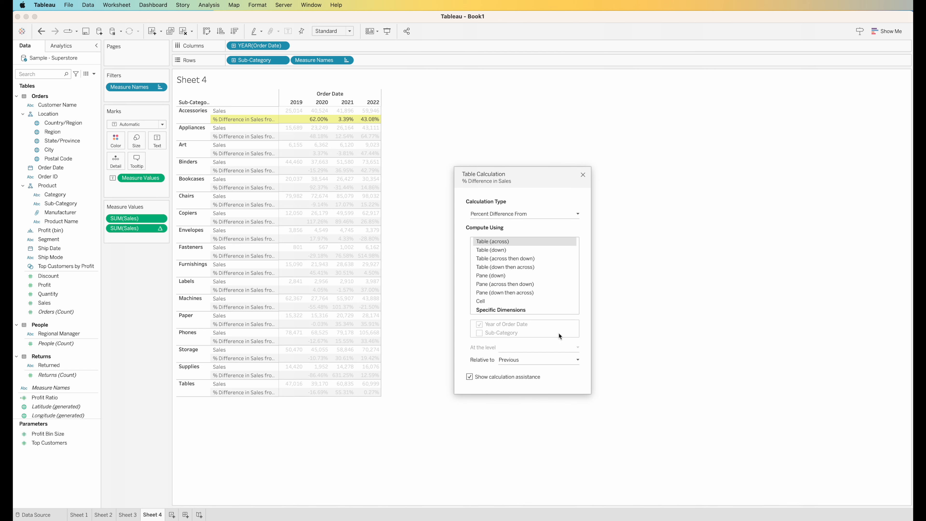
Switch the comparison to Next, then back to Previous, and add new Sheet 5
left_click(558, 359)
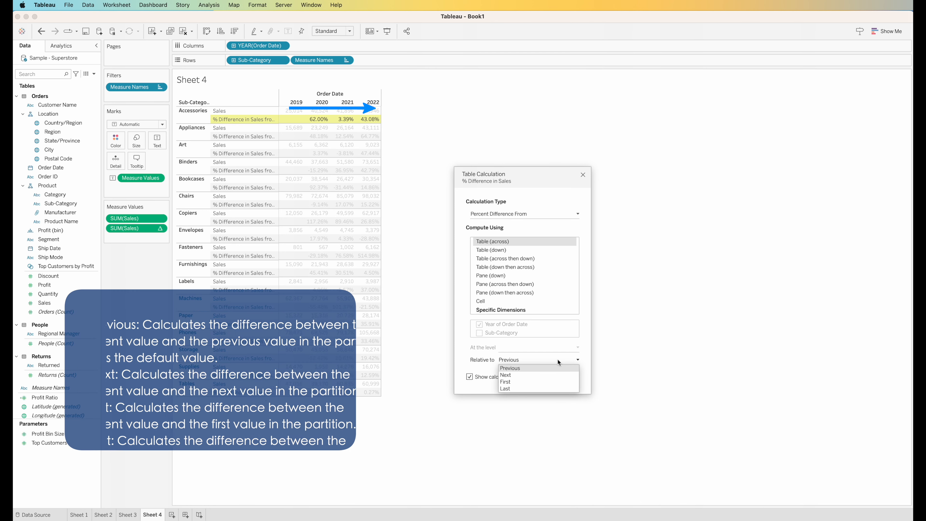
left_click(557, 374)
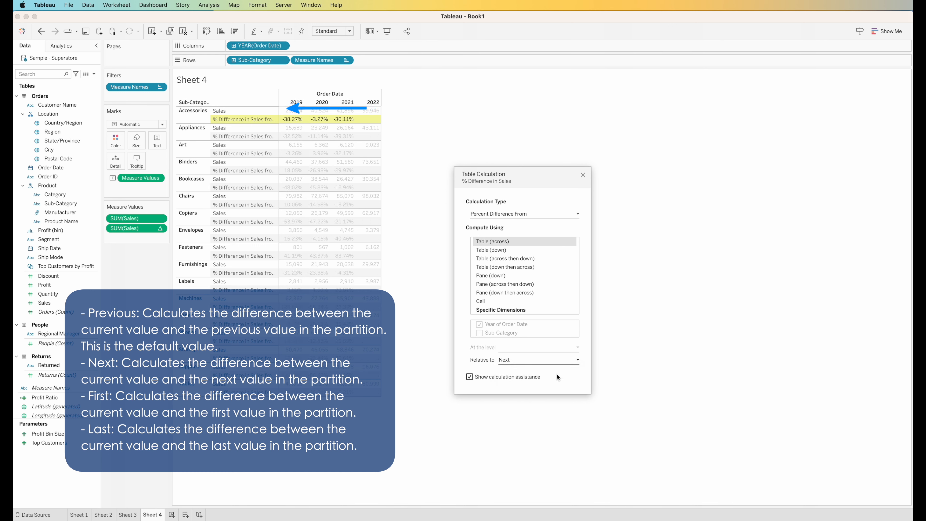
left_click(554, 362)
left_click(553, 367)
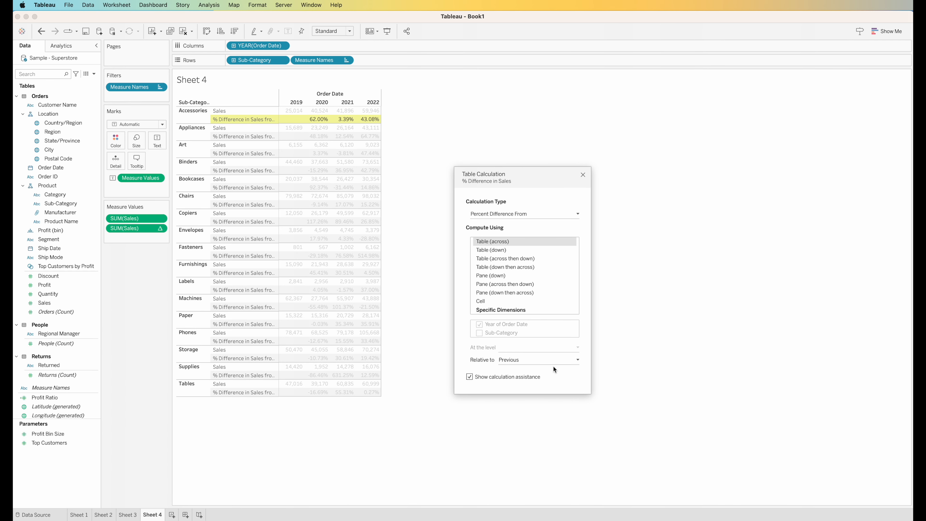
left_click(172, 515)
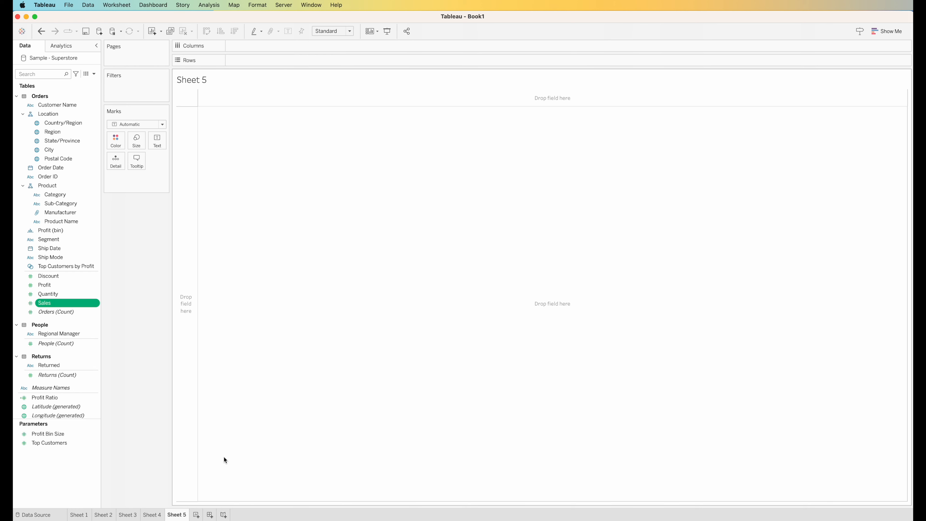
Create a Sales (bin) field with bin size 500 and convert it to continuous
right_click(84, 302)
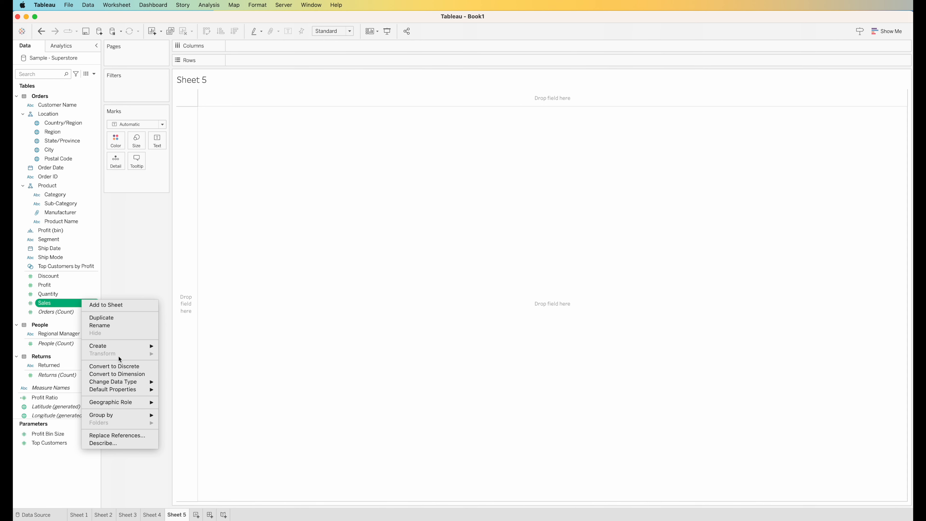
mouse_move(120, 345)
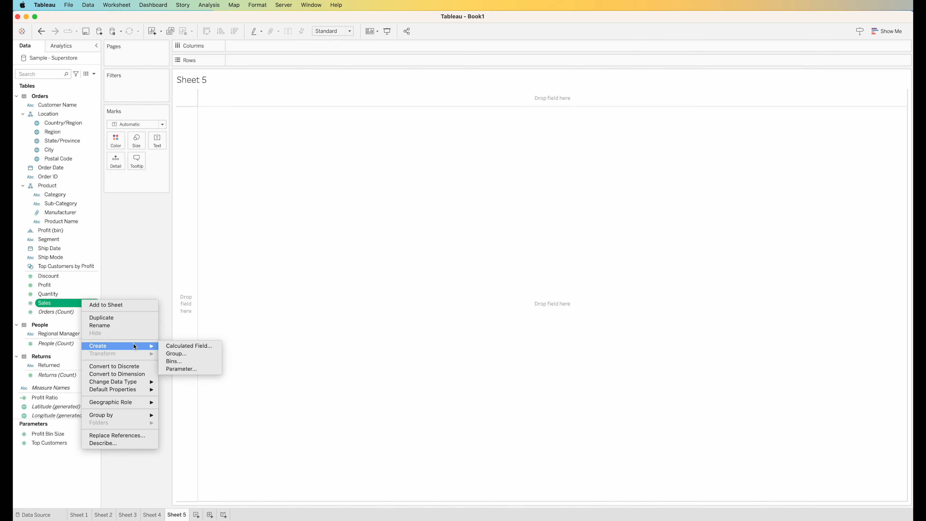
left_click(189, 361)
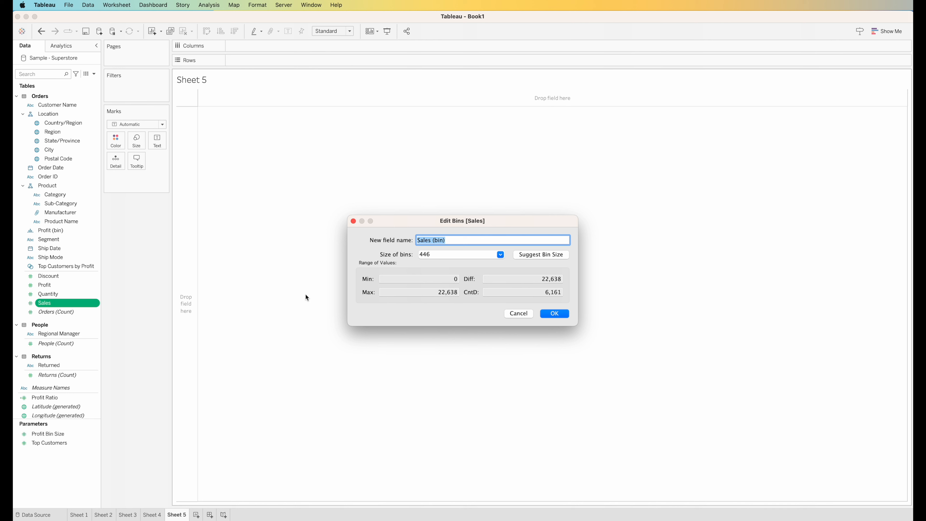
left_click(448, 240)
double_click(479, 253)
type("500")
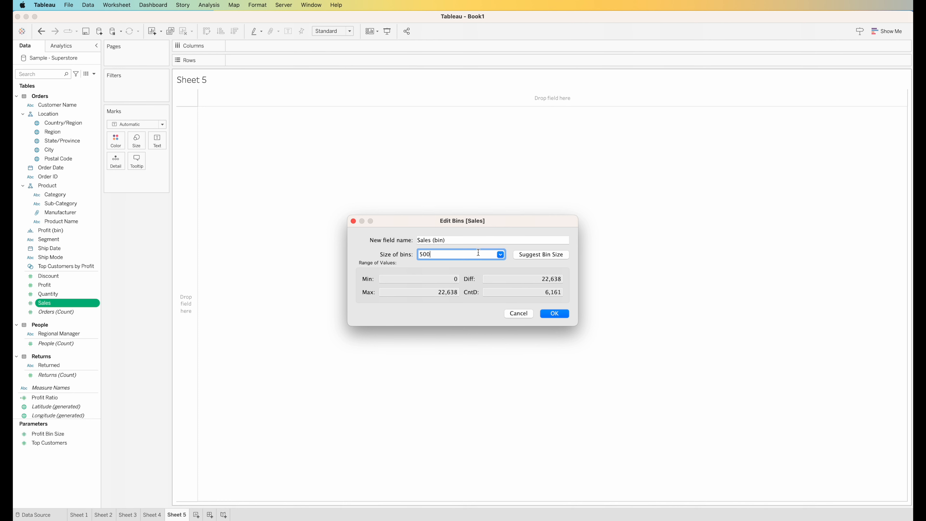
left_click(555, 312)
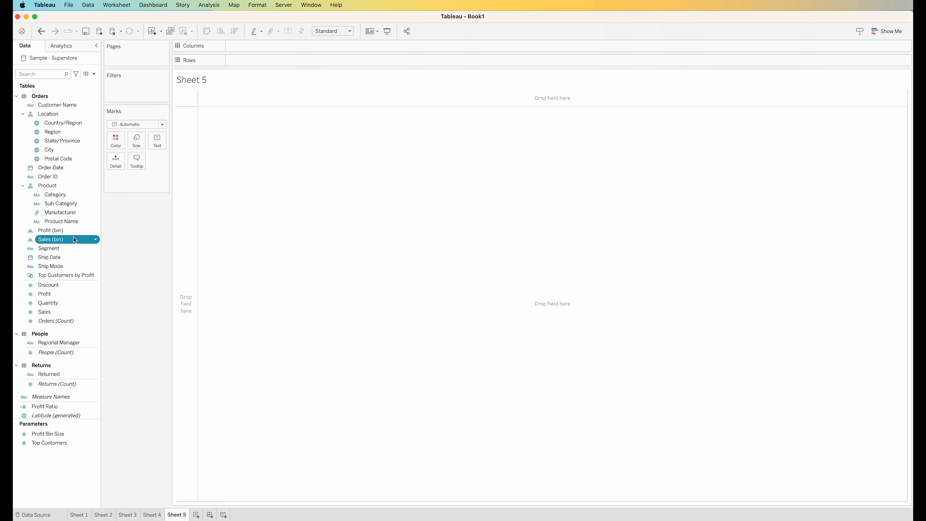
left_click(96, 239)
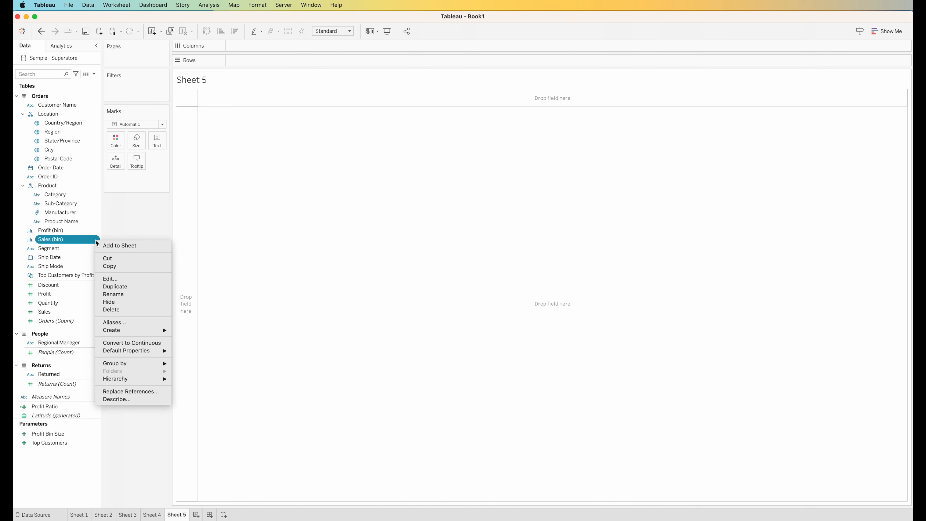
left_click(128, 345)
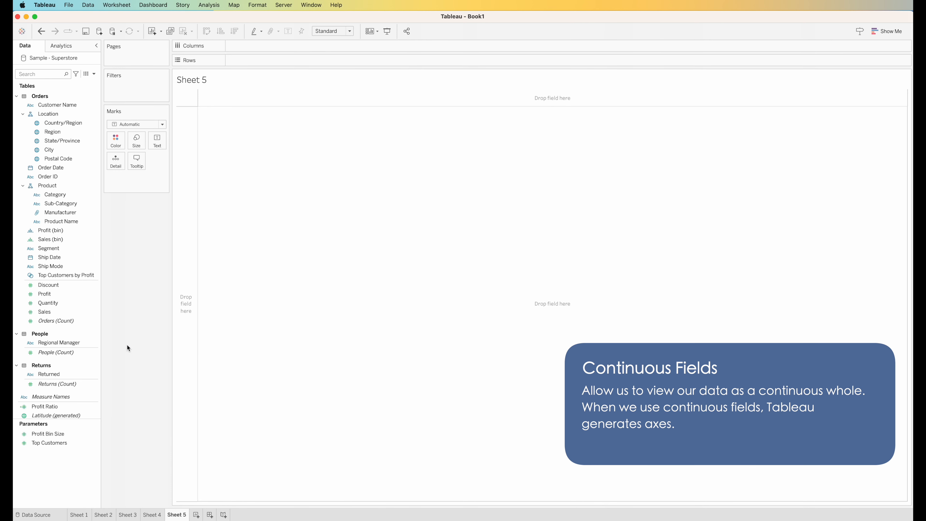
Place Sales (bin) on Columns and Sales on Rows, measured as Count instead of Sum
left_click_drag(51, 239, 259, 46)
mouse_move(44, 312)
left_mouse_down()
mouse_move(75, 304)
mouse_move(277, 60)
left_mouse_up()
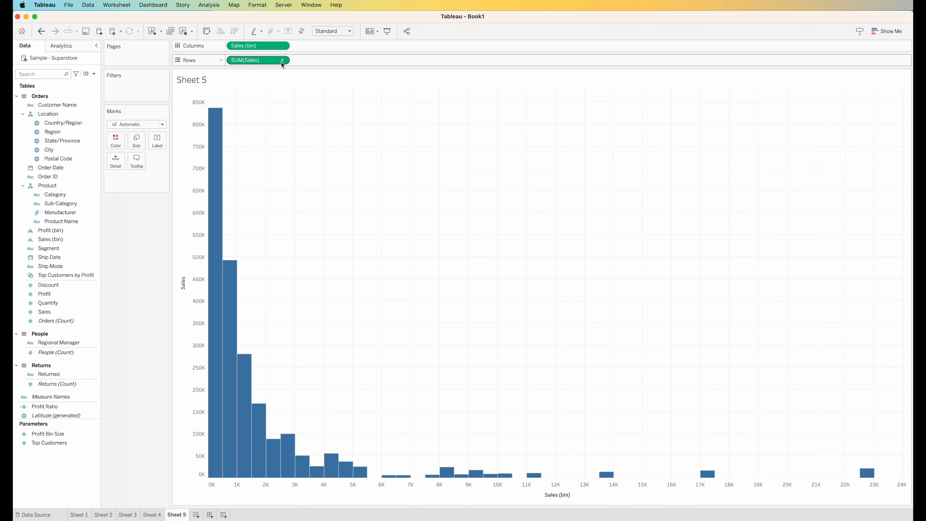
left_click(283, 60)
mouse_move(277, 147)
left_click(351, 170)
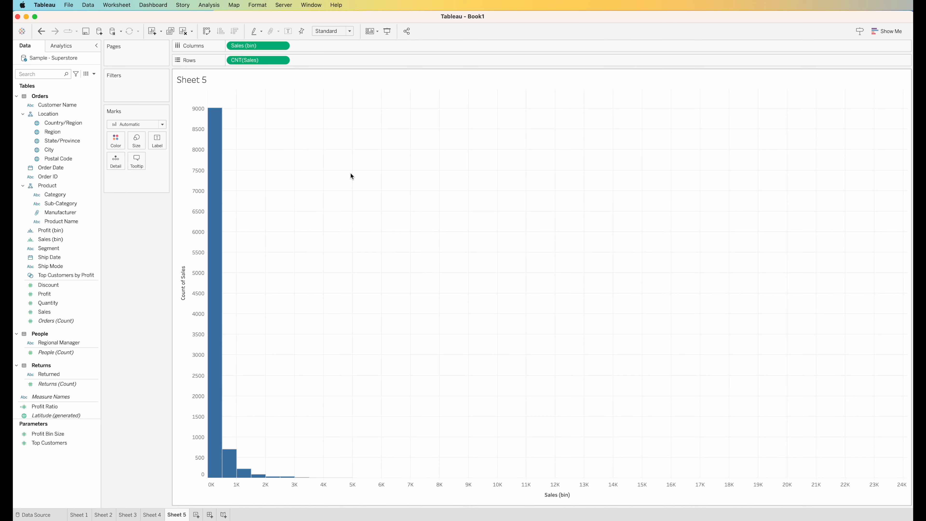
mouse_move(221, 204)
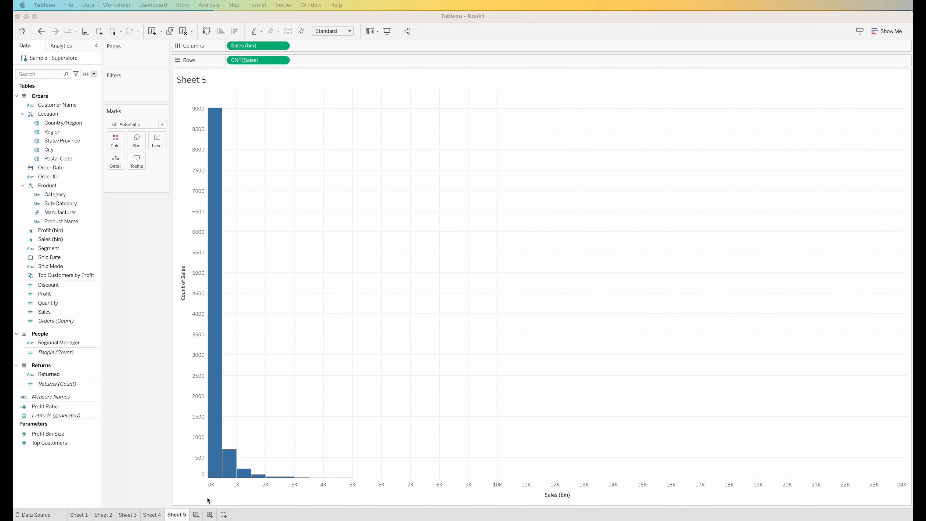
Add Sheet 6 and start a calculated field named 'Returned orders rate'
left_click(197, 514)
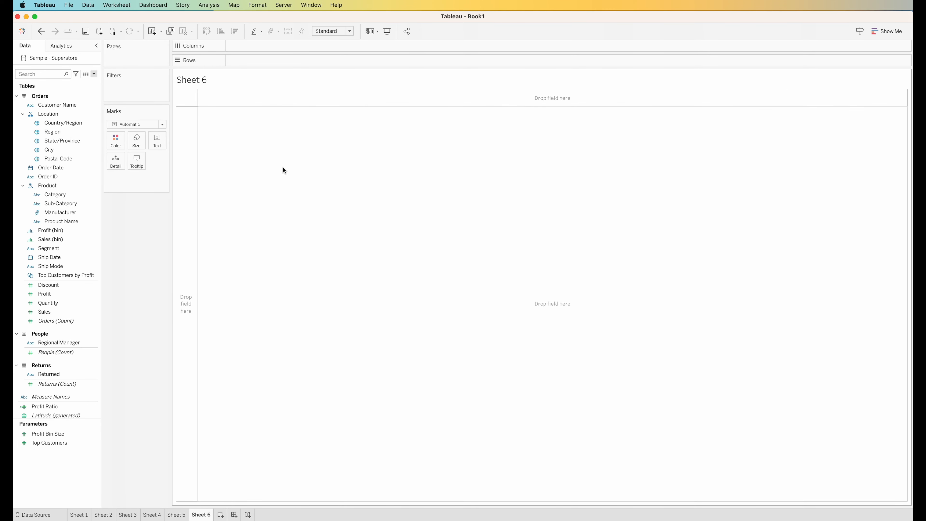
left_click(94, 75)
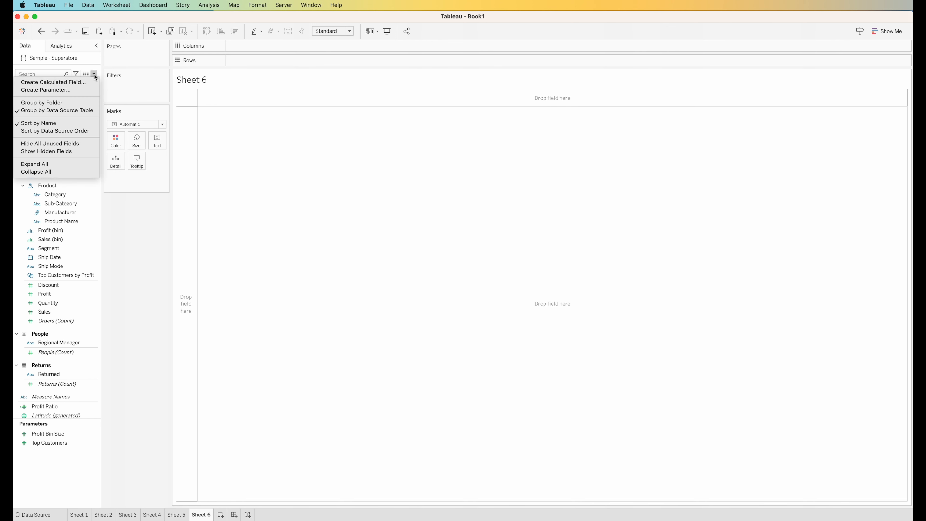
left_click(91, 81)
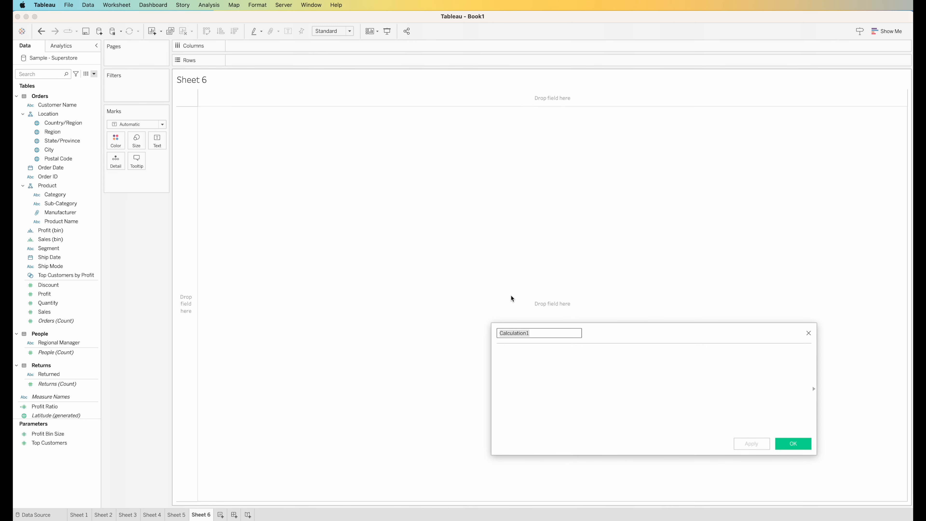
type("Retu")
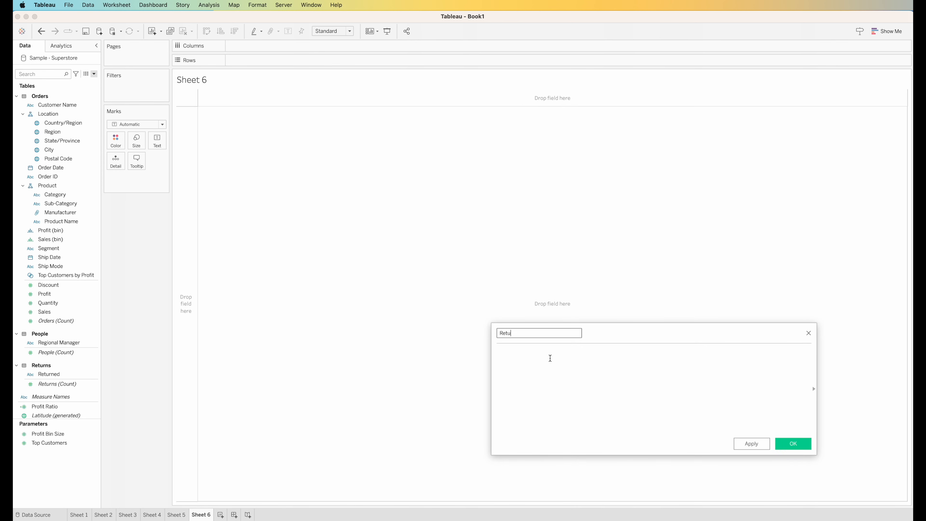
type("rned orders rate")
Enter the formula COUNT([Returned])/COUNT([Orders]) for the new field
left_click(550, 358)
type("coun")
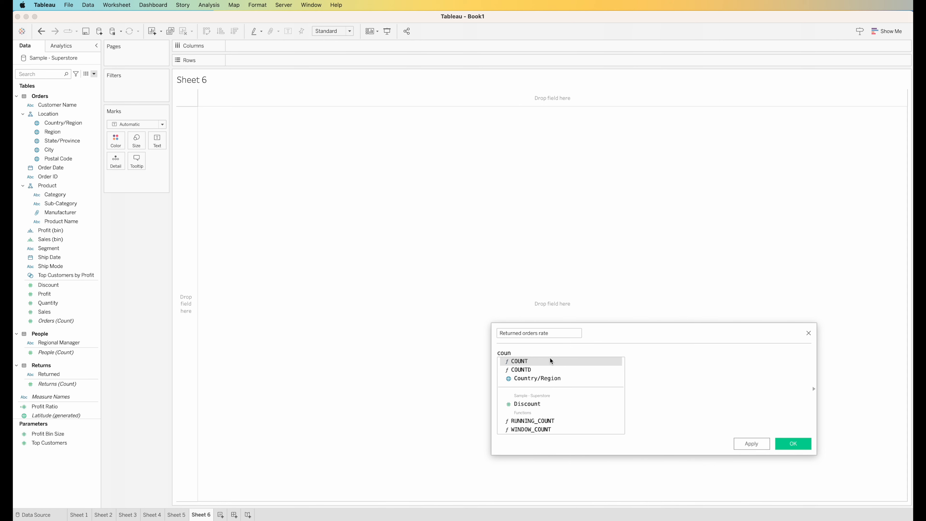
key("Return")
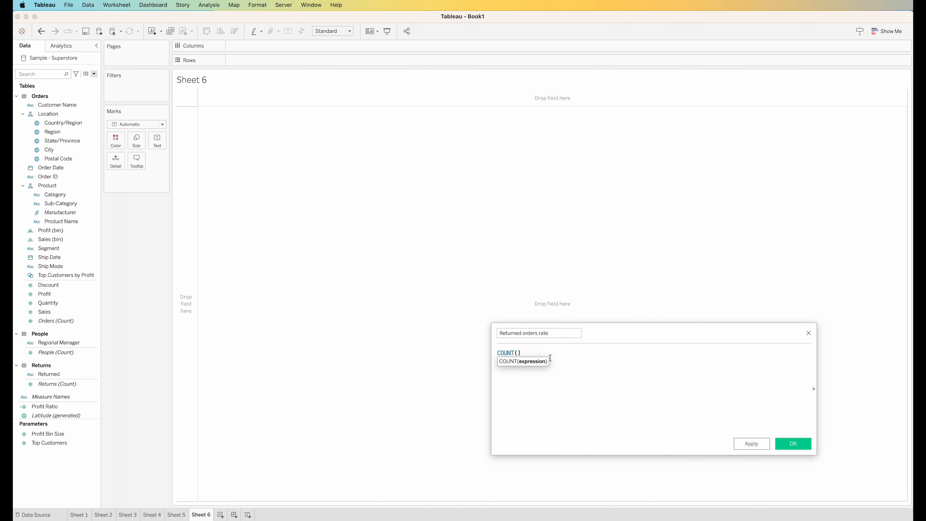
type("[ret")
key("Return")
type("/")
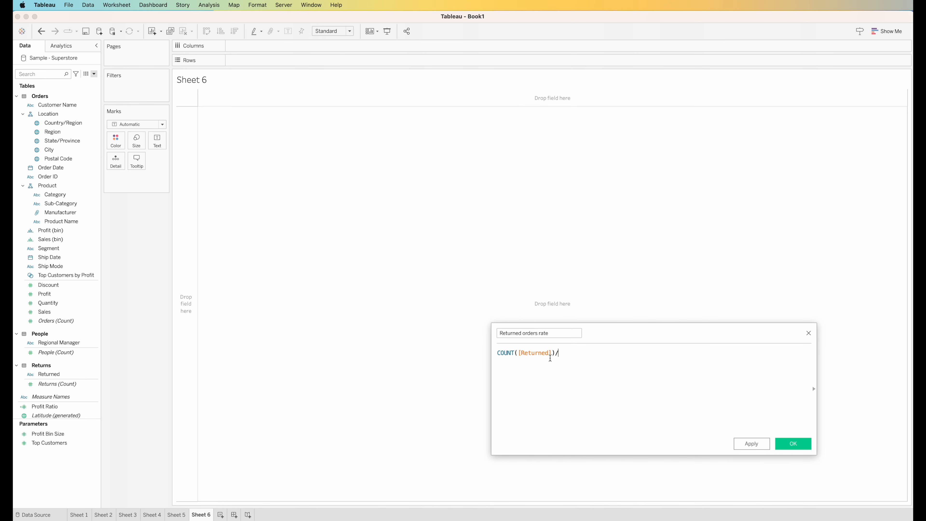
type("coun")
key("Return")
type("orders")
key("Return")
Save Returned orders rate, default it to percentage with 2 decimals, and show 7.85% on Sheet 6
left_click(781, 441)
left_click(96, 406)
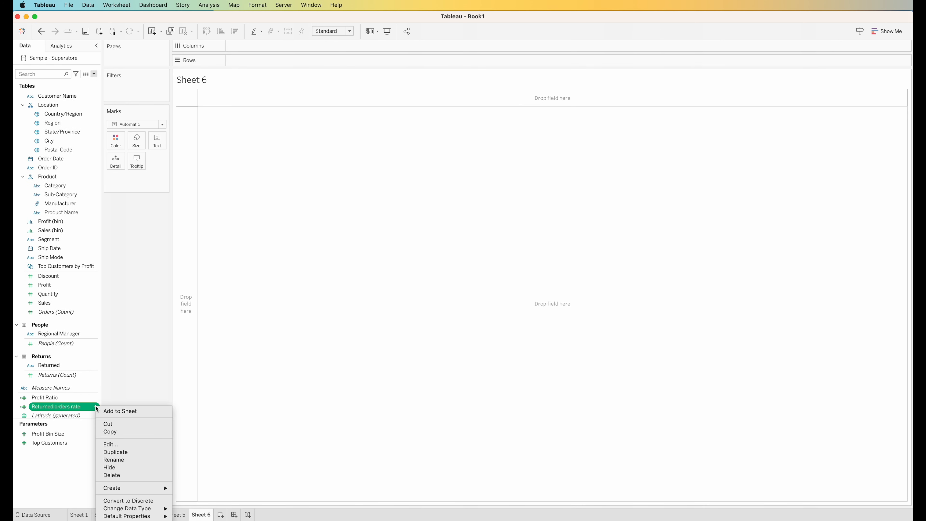
mouse_move(136, 517)
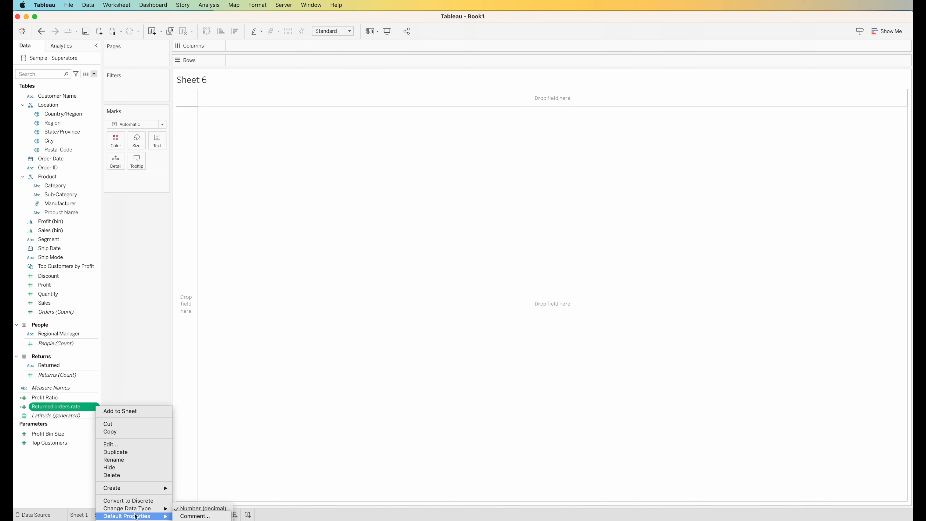
left_click(181, 516)
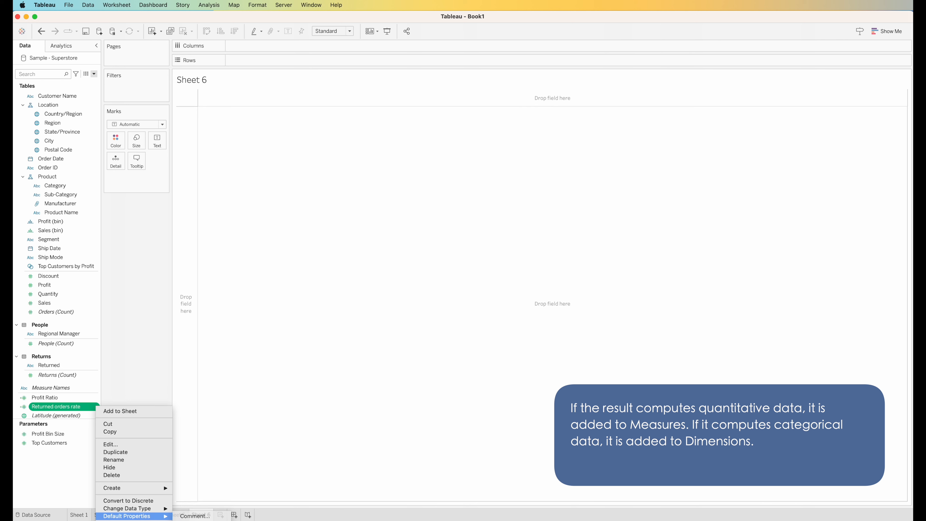
left_click(405, 271)
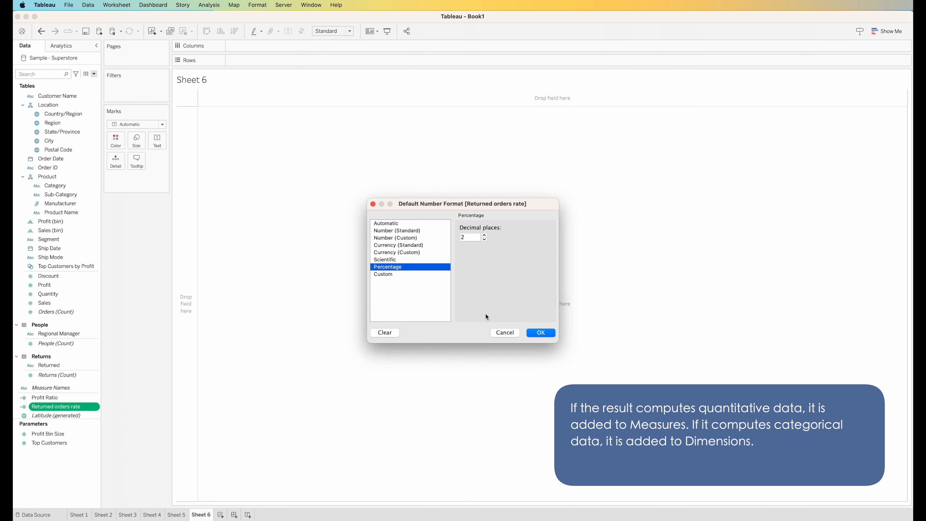
left_click(533, 334)
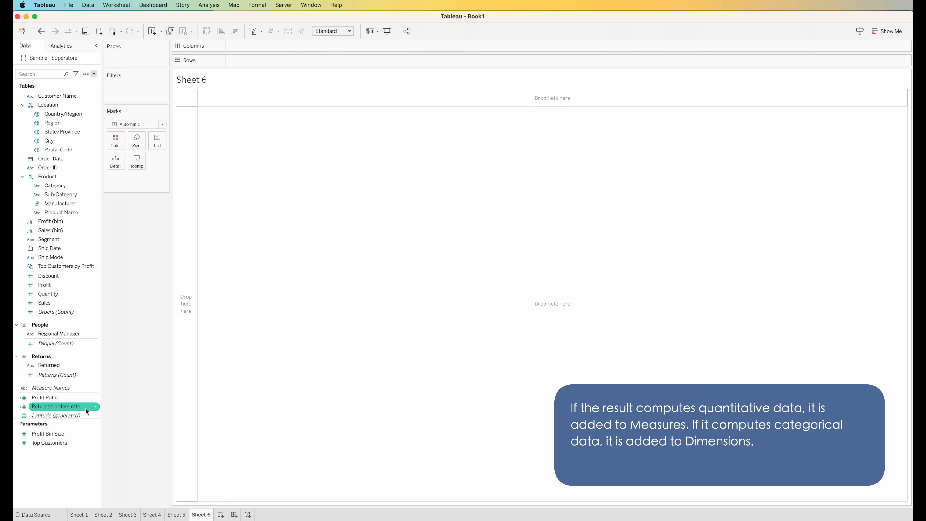
left_click_drag(80, 407, 318, 201)
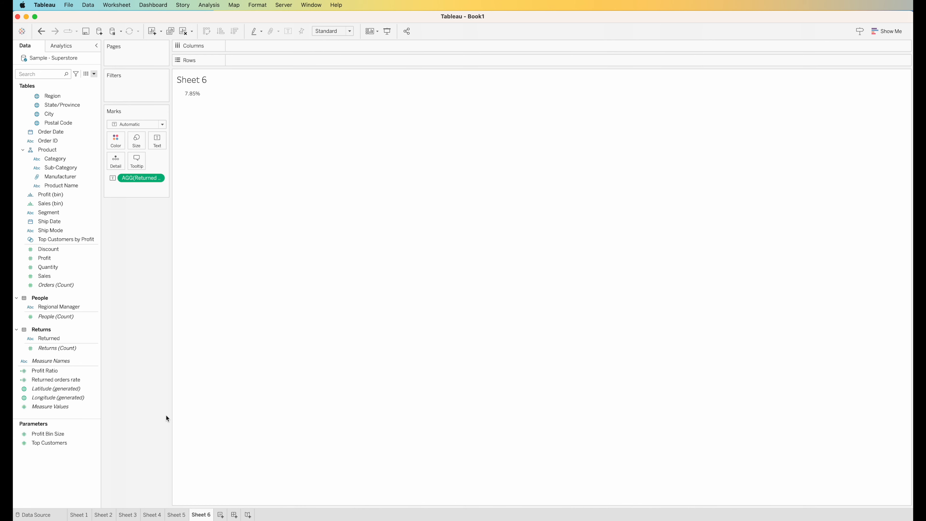
On new Sheet 7, put Order Date on Rows as an exact, discrete date
left_click(220, 515)
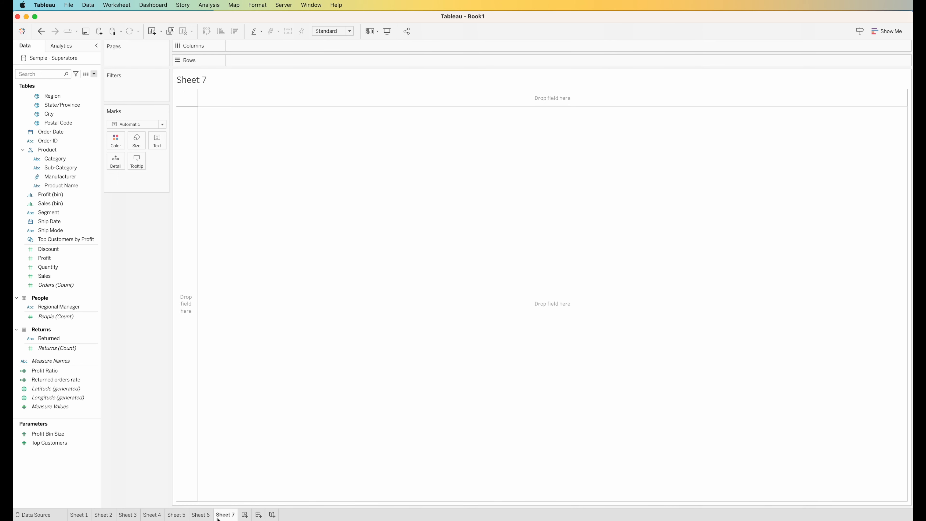
left_click_drag(69, 132, 264, 61)
right_click(265, 61)
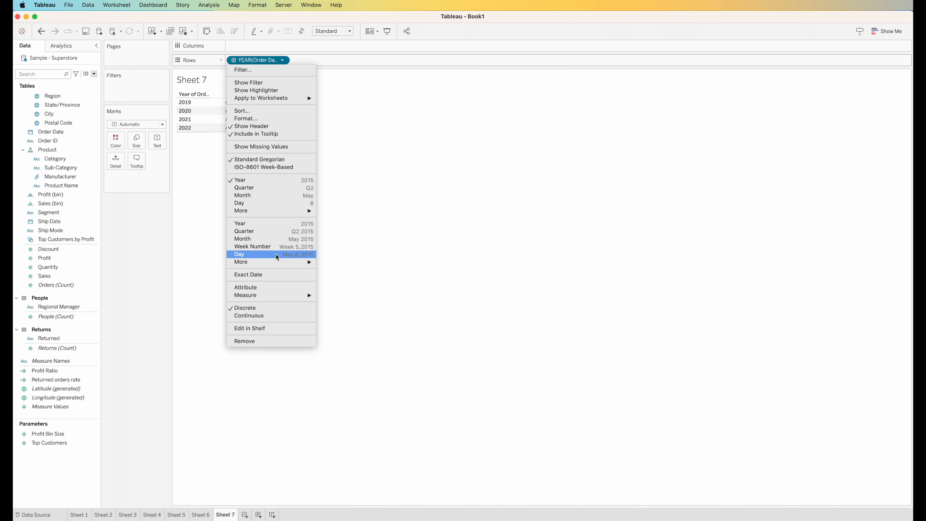
left_click(248, 275)
right_click(263, 61)
left_click(245, 296)
Create calculated field Date + 3 defined as DATEADD('day', 3, [Order Date])
left_click(94, 74)
left_click(88, 83)
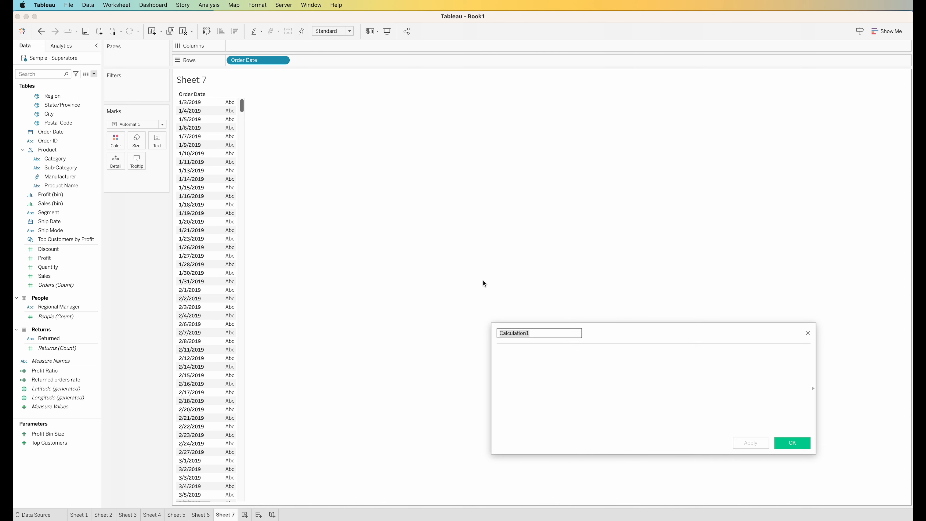
type("Date ")
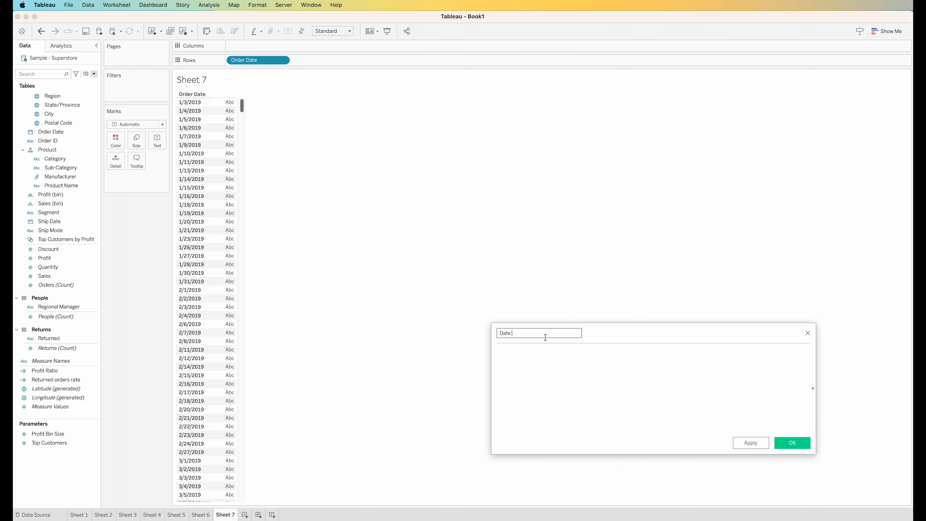
type("+ 3")
left_click(539, 356)
type("DATEADD()")
left_click(539, 362)
type("'day',")
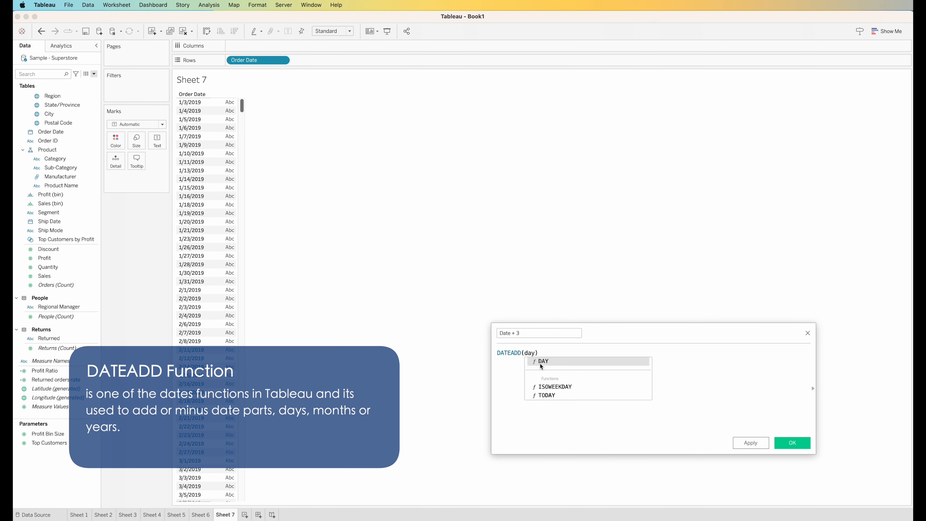
type(" 3, [Order Date]")
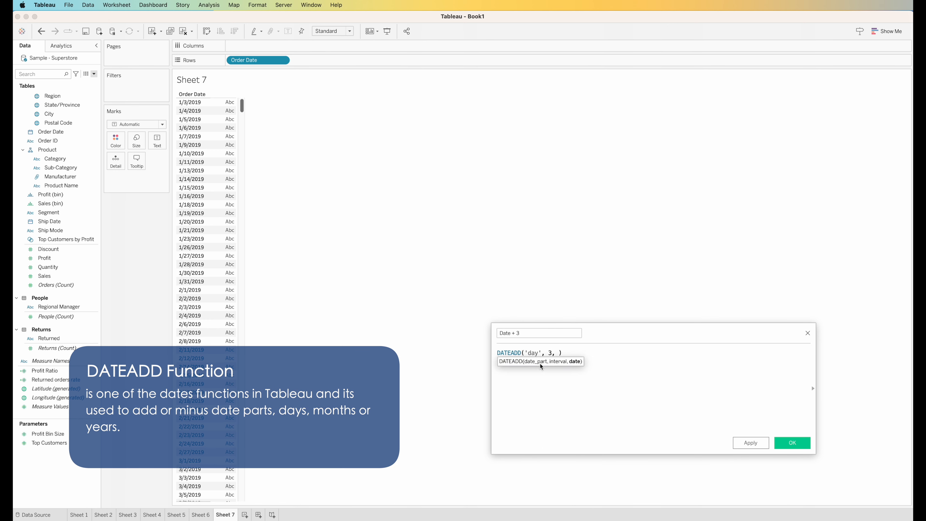
left_click(793, 443)
Add Date + 3 to Rows as an exact discrete date, then open new Sheet 8
left_click_drag(68, 96, 337, 62)
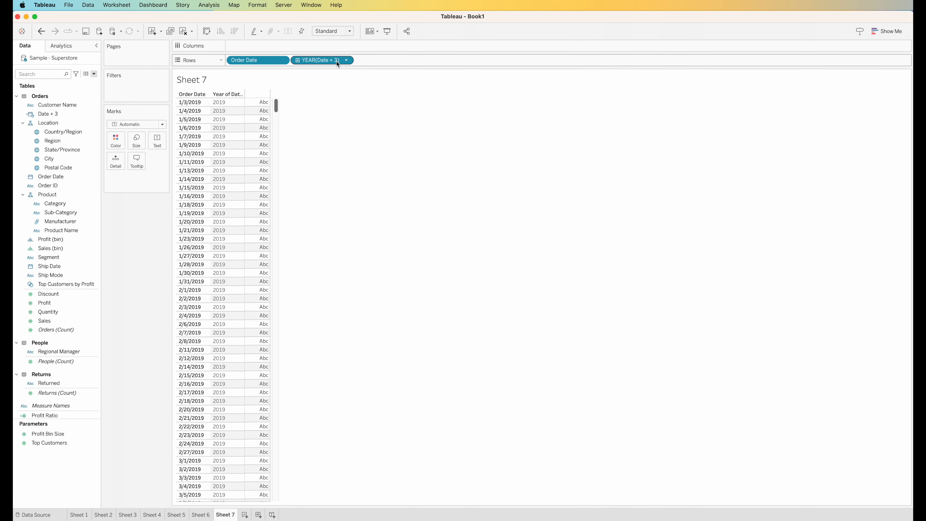
left_click(347, 61)
left_click(333, 277)
left_click(347, 60)
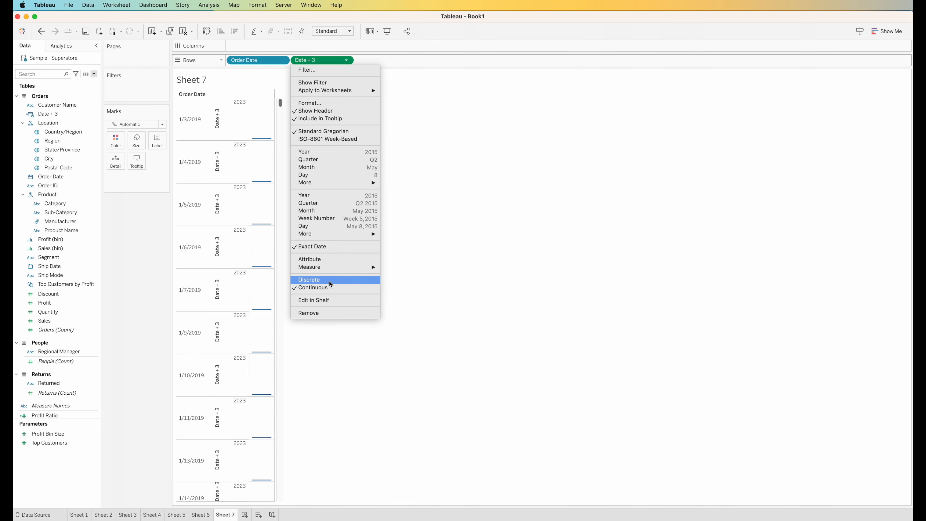
left_click(333, 276)
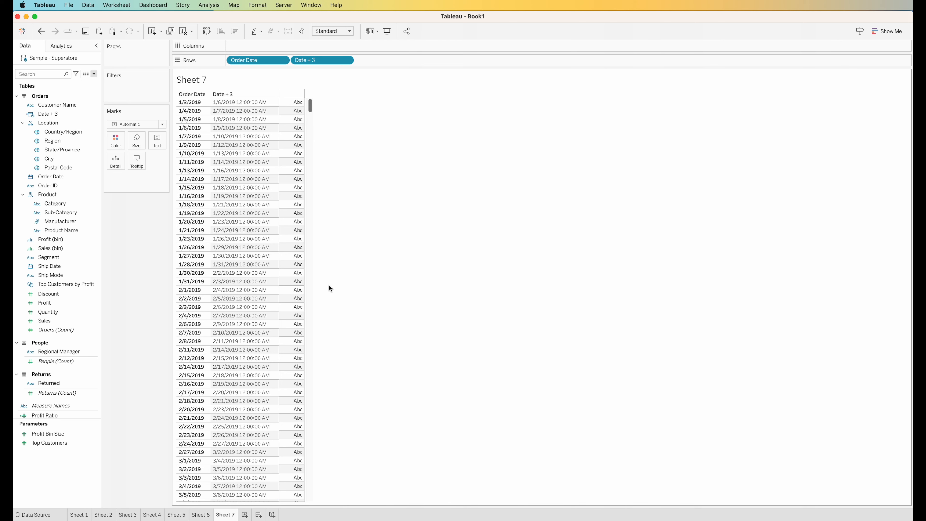
left_click(245, 515)
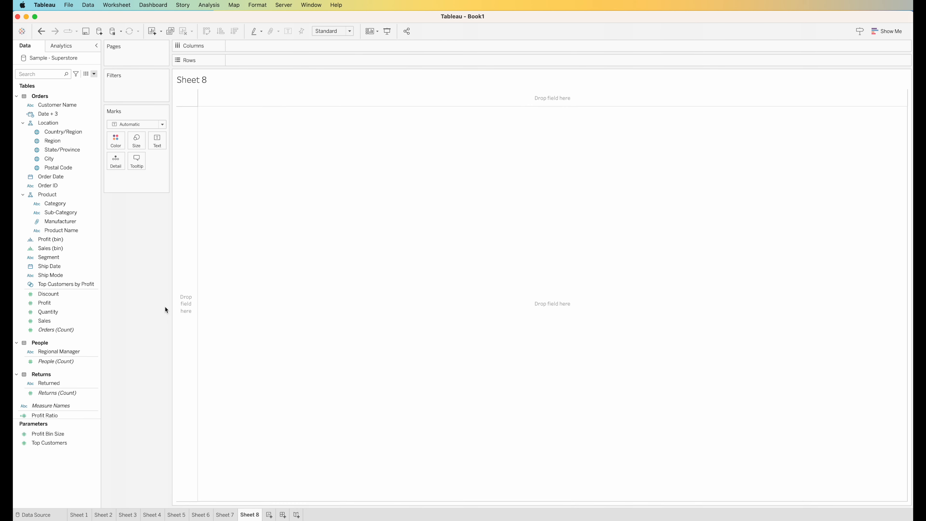
Put Customer Name on Rows and create First Name as SPLIT([Customer Name], ' ', 1)
left_click(79, 113)
left_click_drag(77, 106, 283, 65)
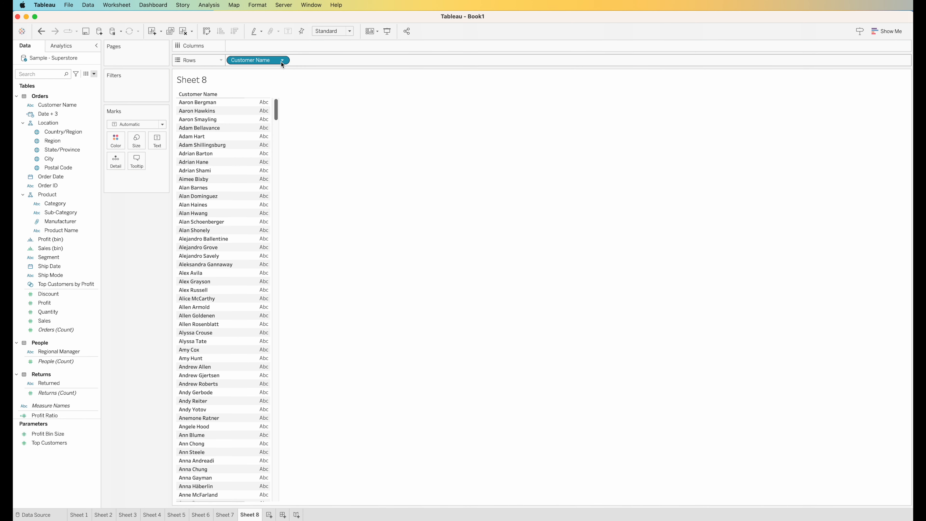
left_click(94, 75)
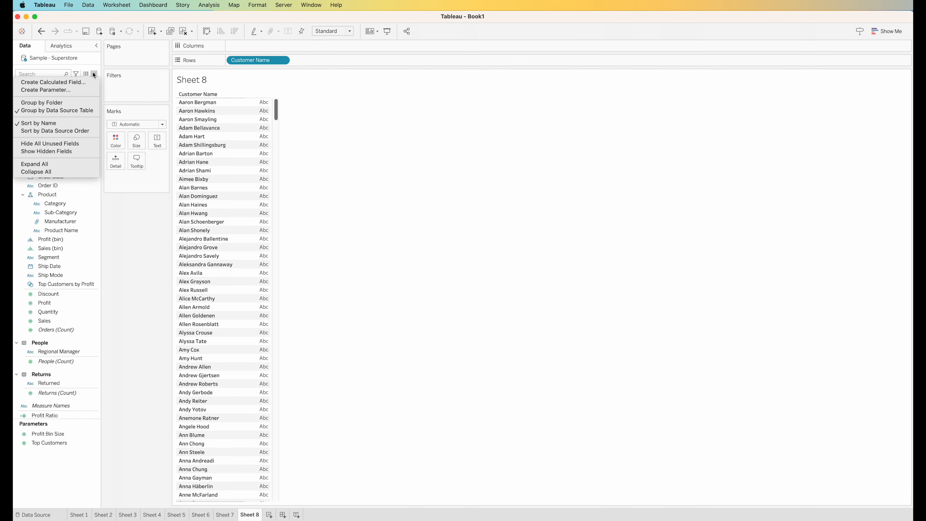
left_click(40, 83)
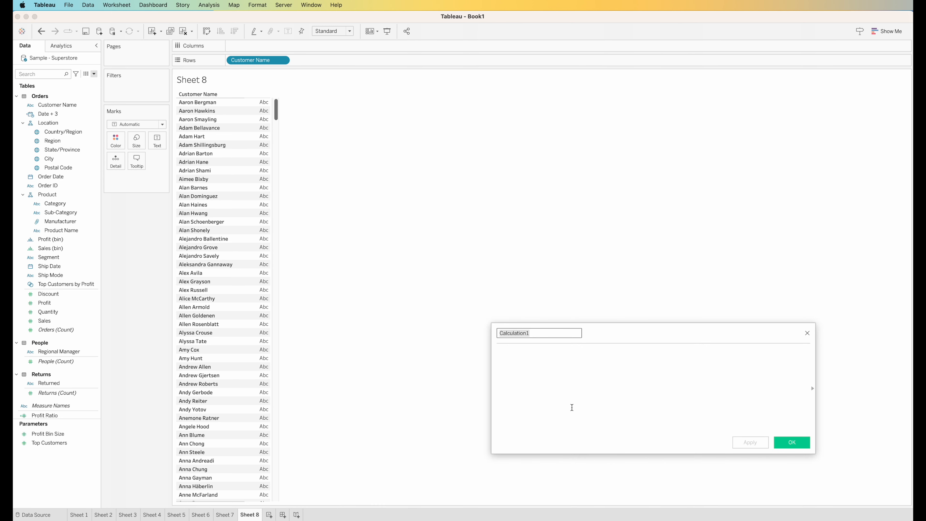
type("First Name")
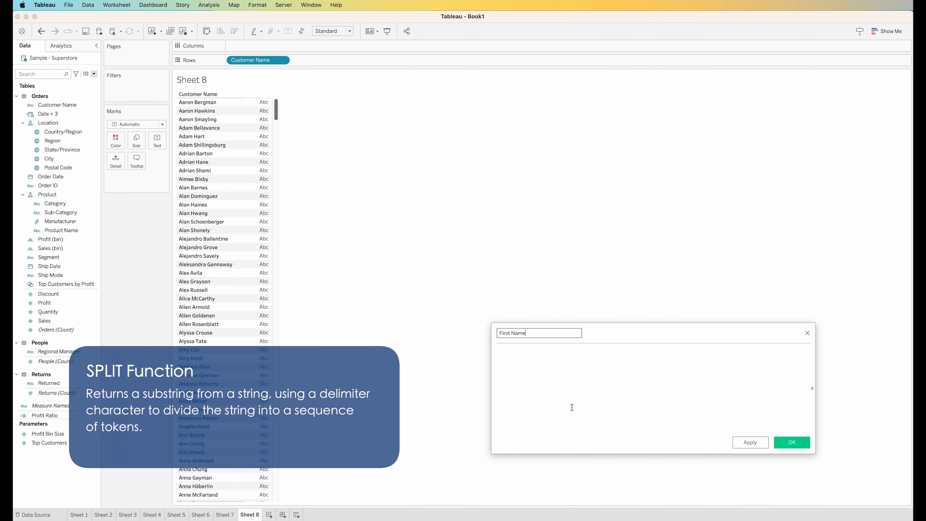
type("SPLIT(cust")
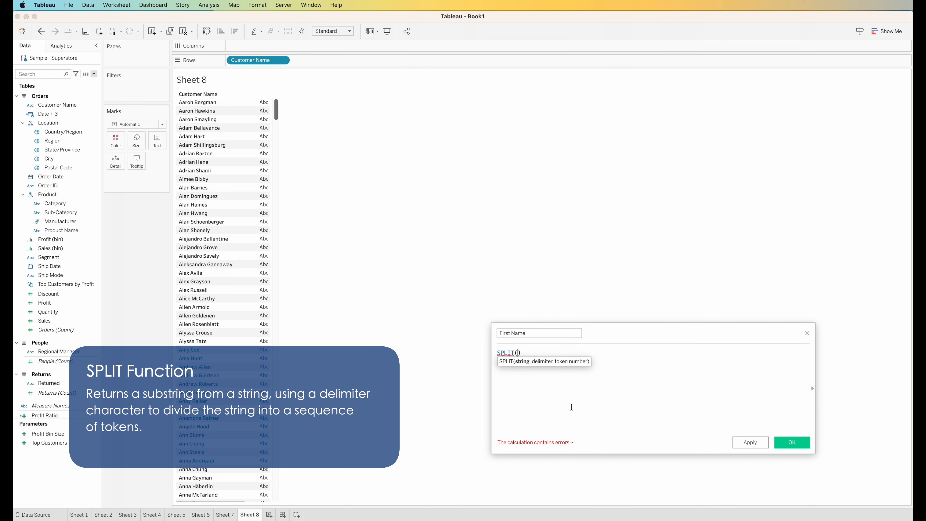
key("Return")
type(", ' ")
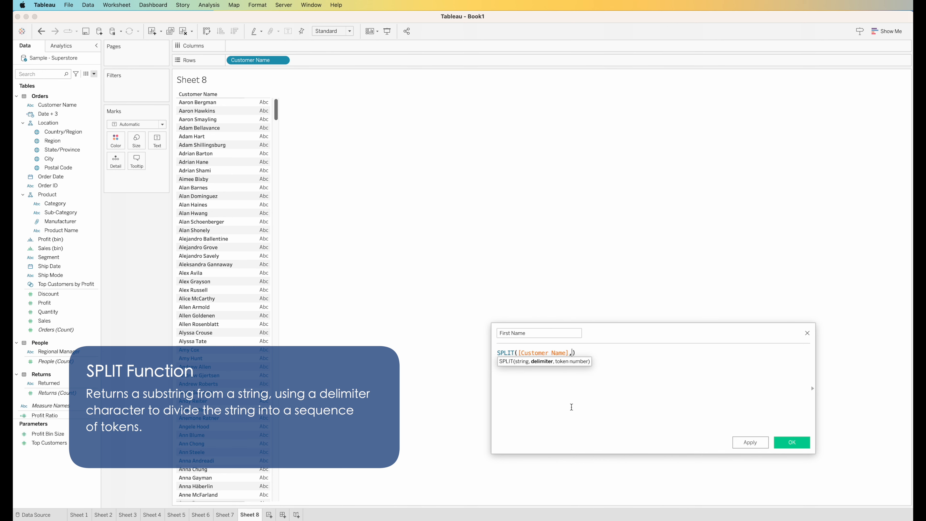
type("', 1")
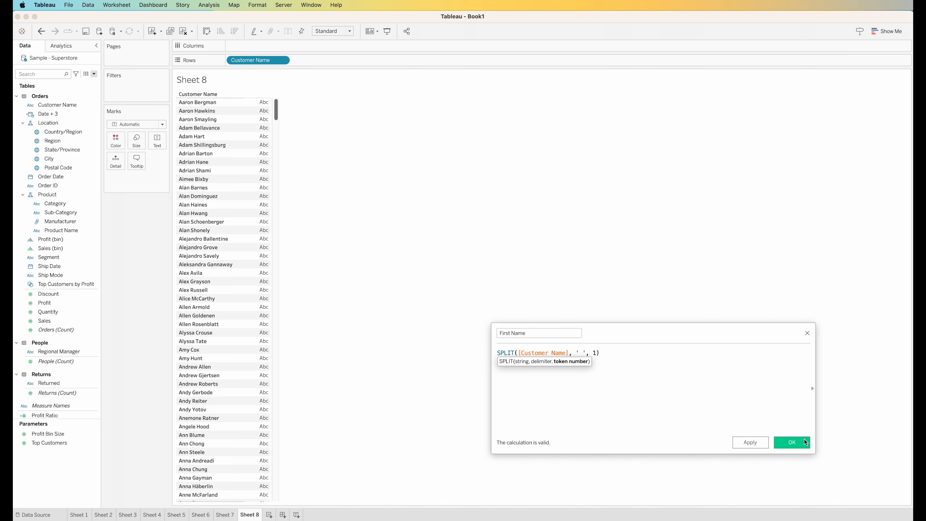
left_click(792, 442)
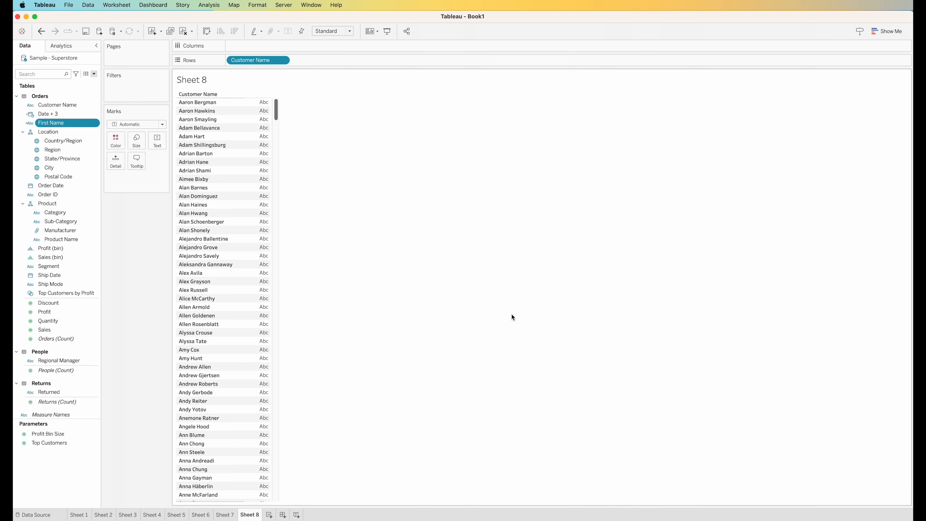
Add First Name and a new Last Name field, SPLIT([Customer Name], " ", 2), to Rows
left_click_drag(51, 123, 358, 59)
left_click(94, 74)
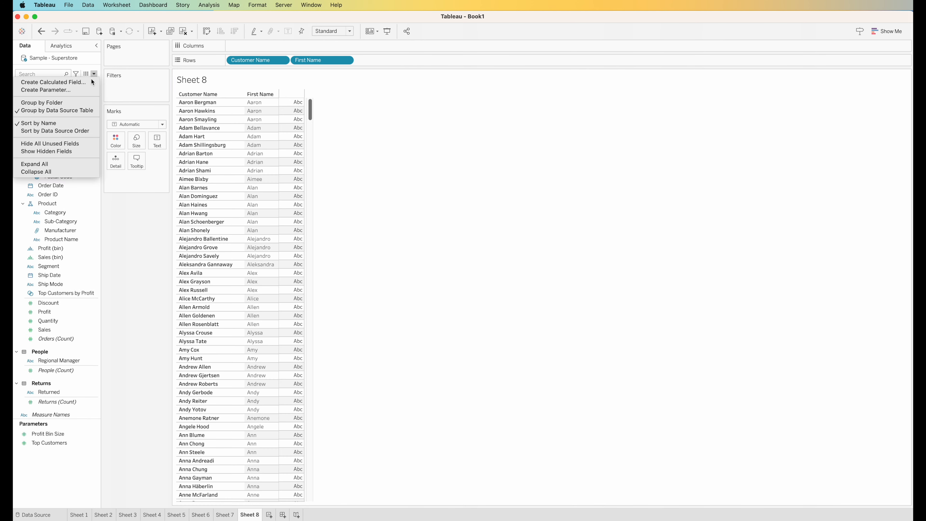
left_click(52, 79)
left_click_drag(531, 333, 499, 319)
type("Last Name")
left_click(525, 355)
type("SPLIT( [Customer Name],")
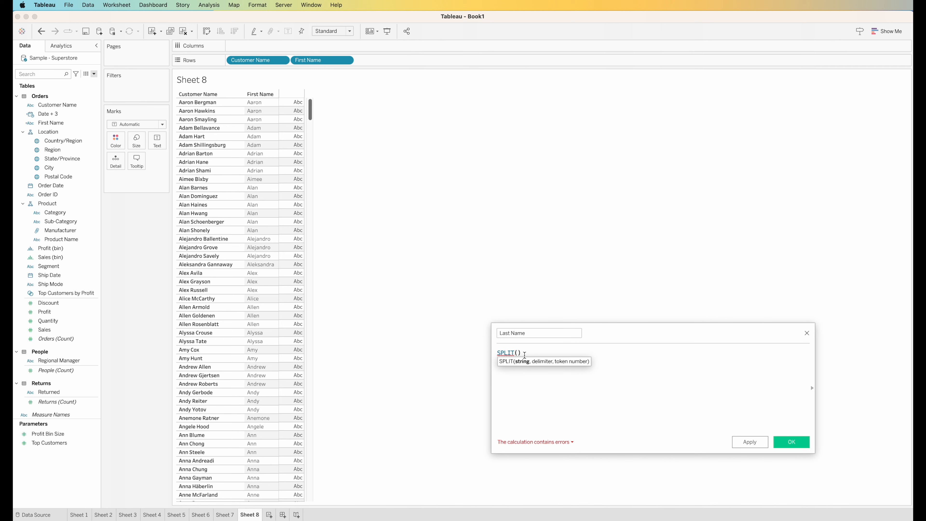
type(" \" \", 2")
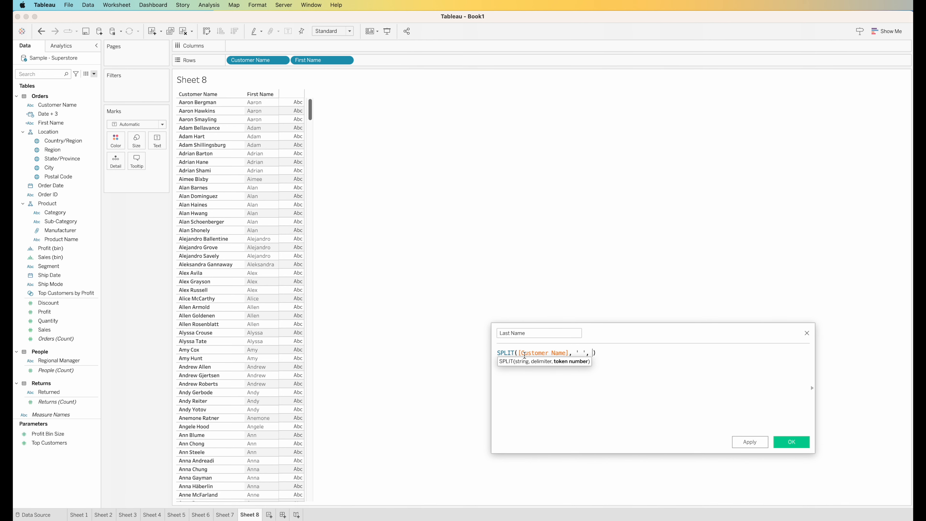
left_click(791, 442)
left_click_drag(65, 131, 394, 59)
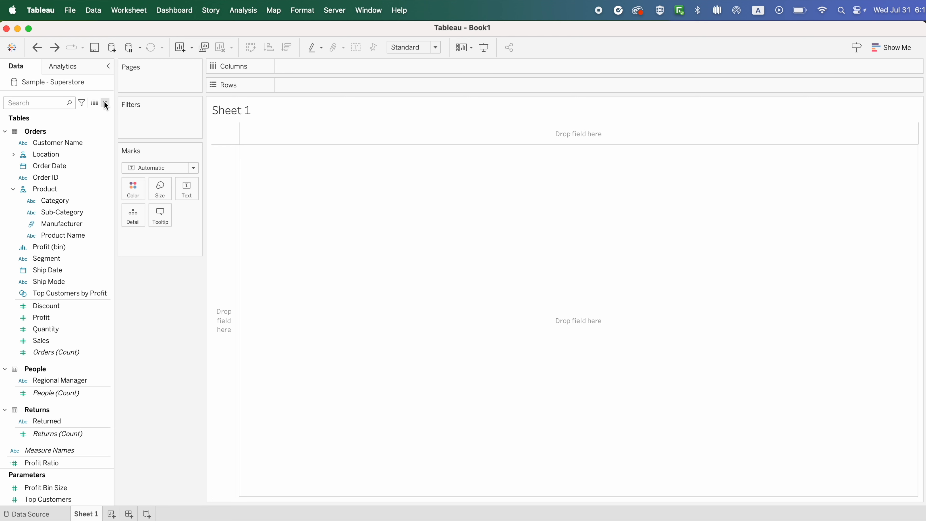
left_click(105, 102)
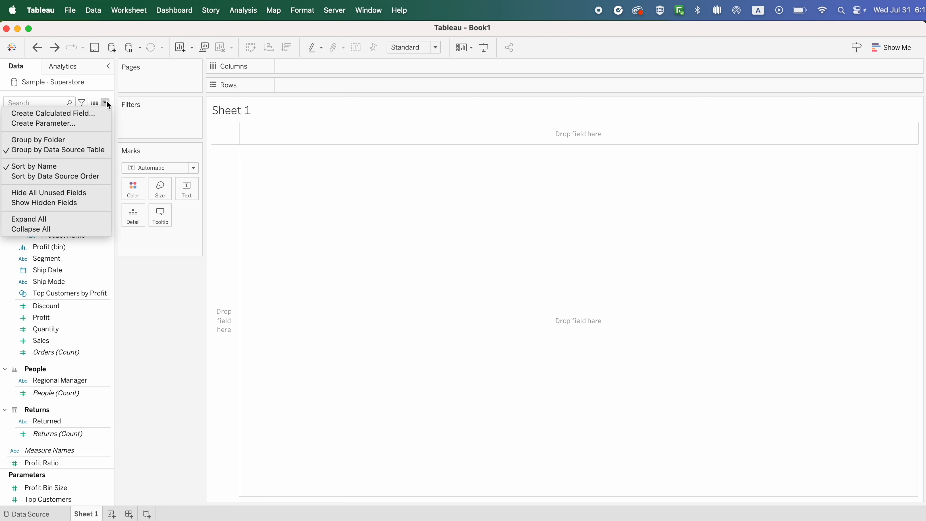